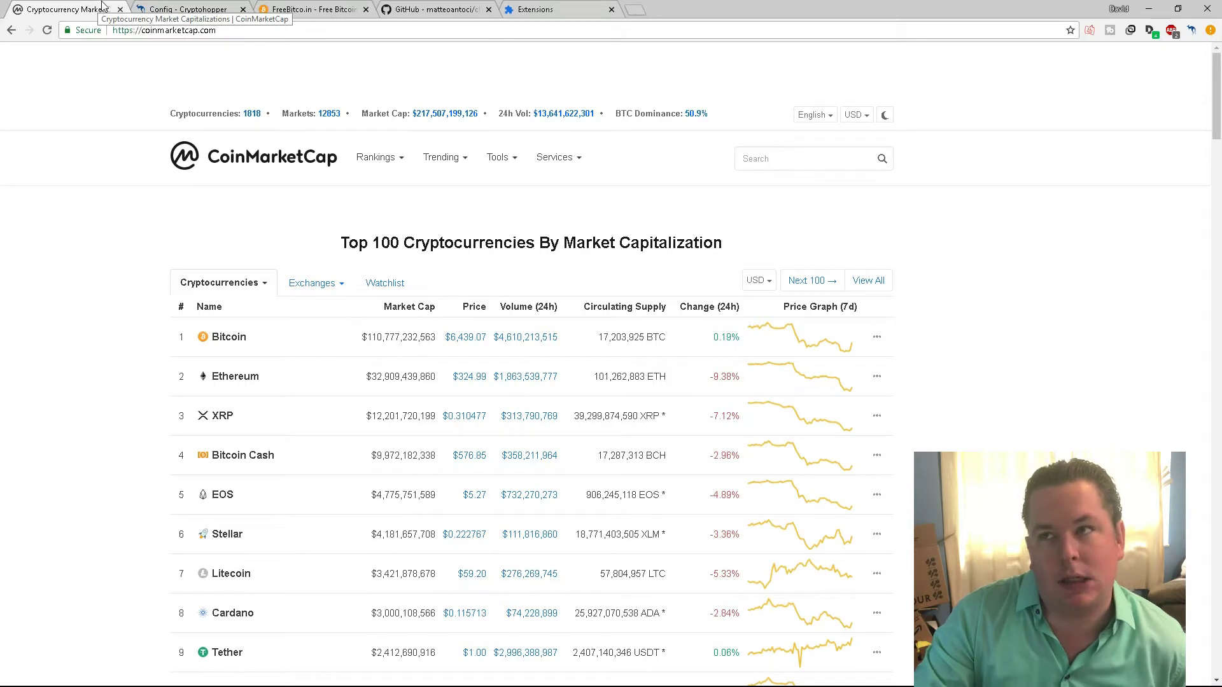
Switch from the CoinMarketCap rankings to the Cryptohopper DCA configuration page.
{"action": "left_click", "coordinate": [193, 11]}
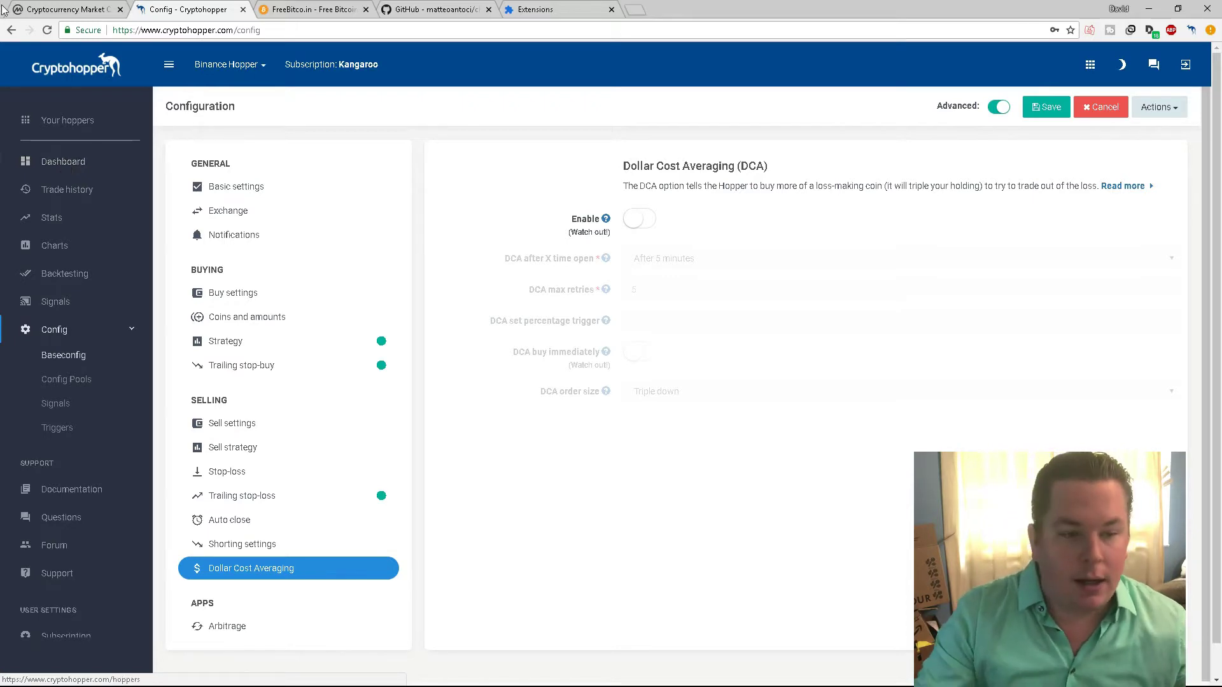
Return to the CoinMarketCap top 100 table and highlight the 'Cryptocurrencies: 1818' count.
{"action": "left_click", "coordinate": [65, 10]}
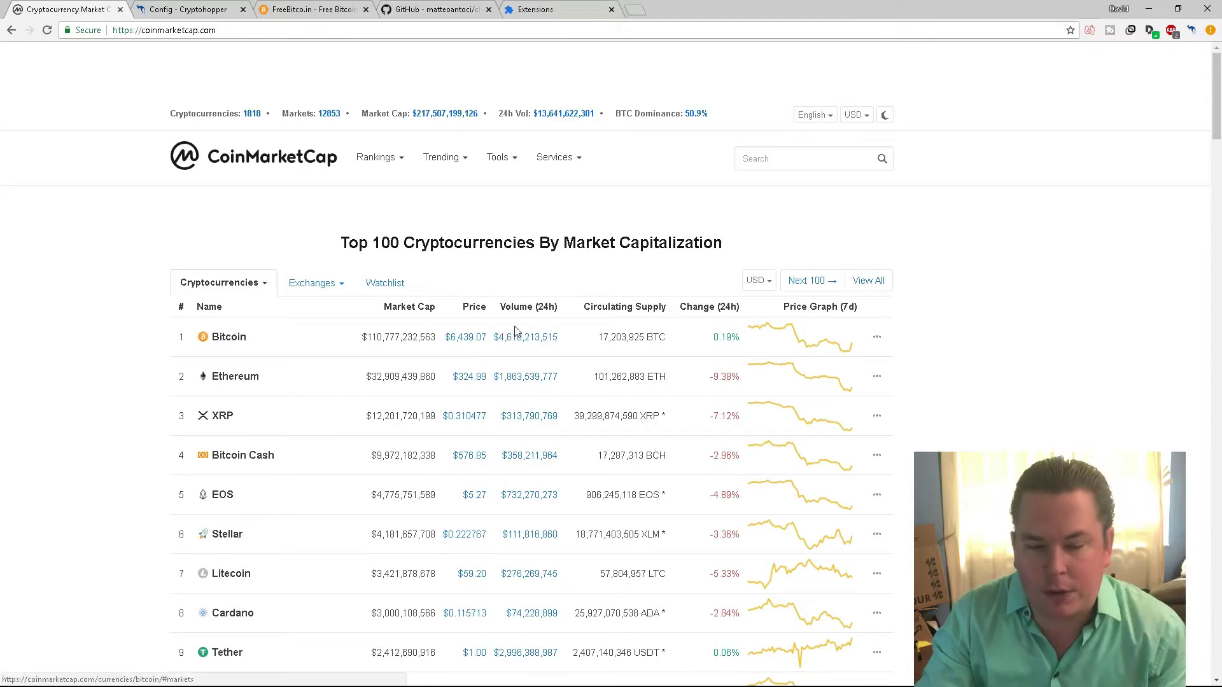
{"action": "scroll", "coordinate": [641, 305], "scroll_direction": "down", "scroll_amount": 1}
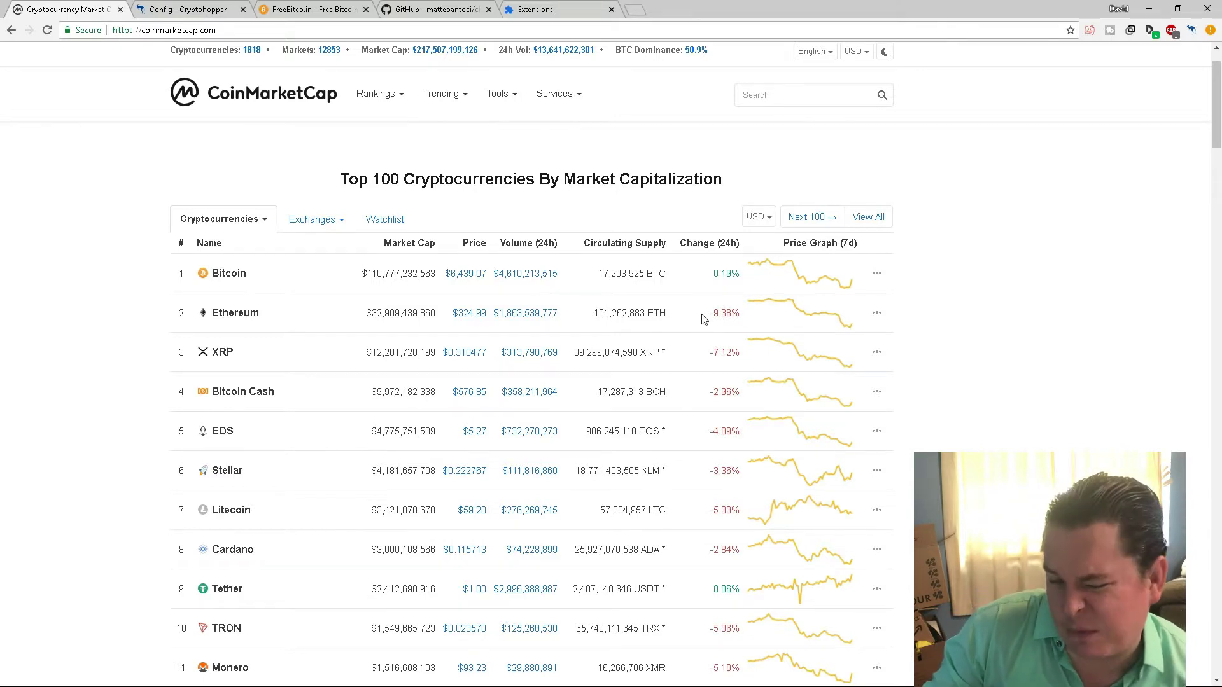
{"action": "scroll", "coordinate": [689, 325], "scroll_direction": "down", "scroll_amount": 2}
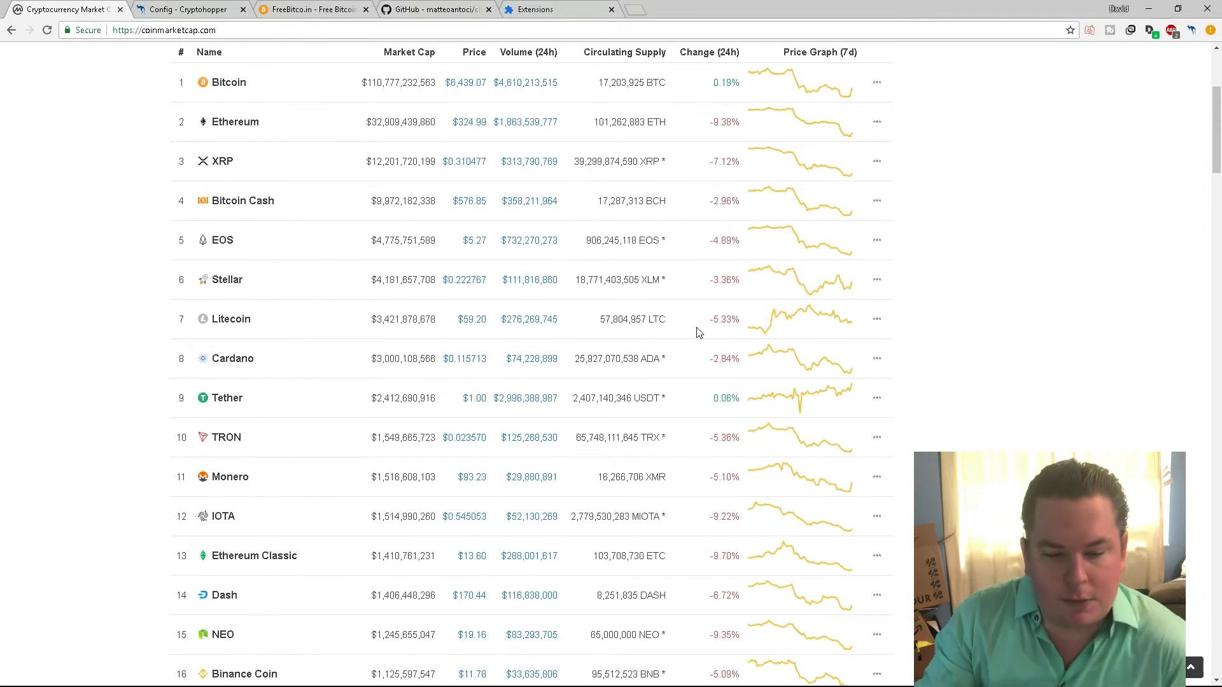
{"action": "scroll", "coordinate": [694, 329], "scroll_direction": "down", "scroll_amount": 1}
{"action": "scroll", "coordinate": [697, 332], "scroll_direction": "down", "scroll_amount": 2}
{"action": "scroll", "coordinate": [697, 333], "scroll_direction": "up", "scroll_amount": 3}
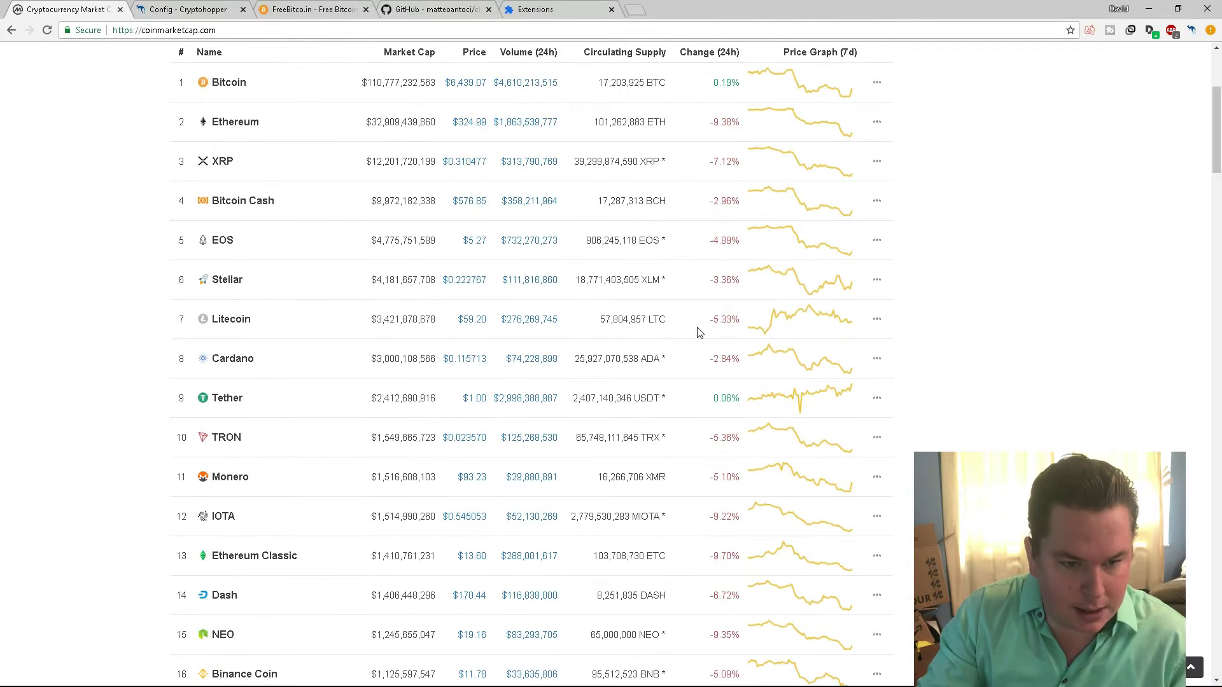
{"action": "scroll", "coordinate": [696, 333], "scroll_direction": "up", "scroll_amount": 3}
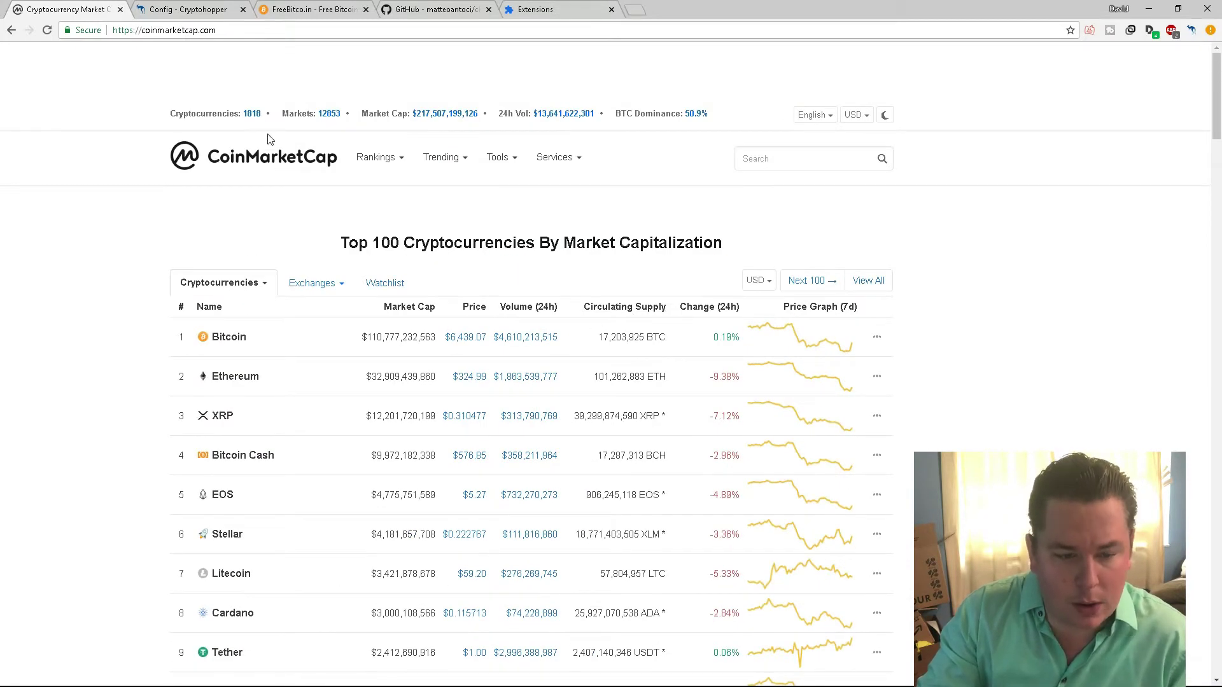
{"action": "left_click_drag", "start_coordinate": [171, 114], "coordinate": [261, 115]}
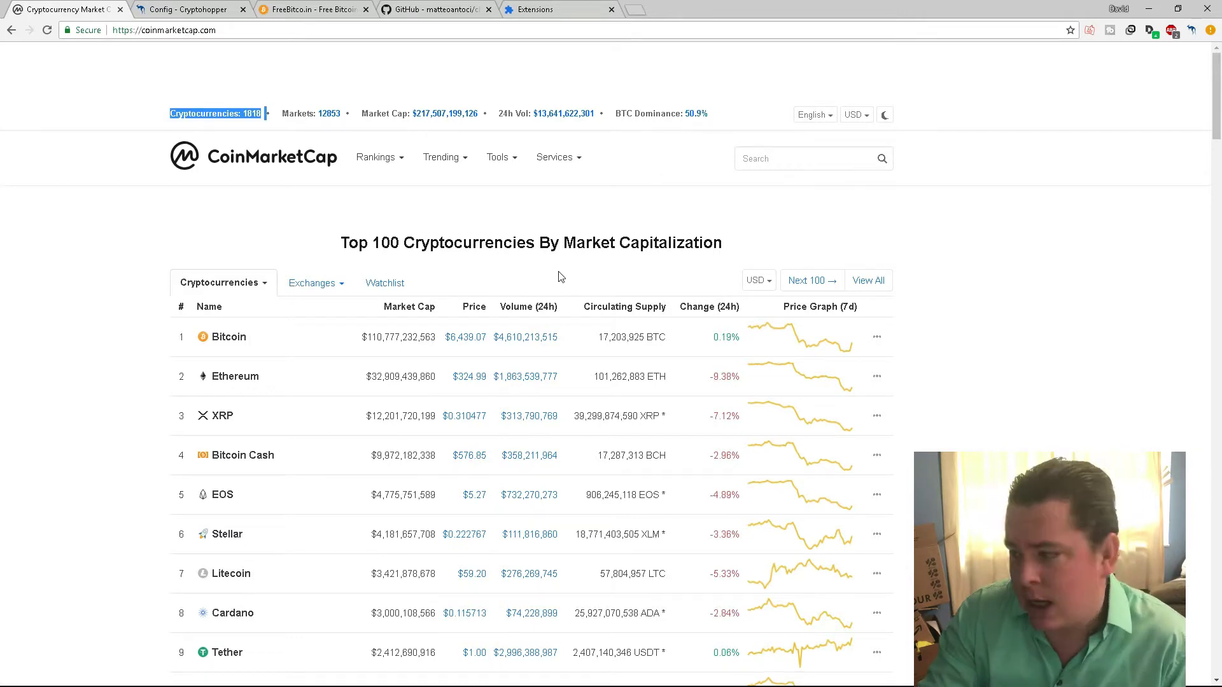
{"action": "scroll", "coordinate": [402, 374], "scroll_direction": "down", "scroll_amount": 4}
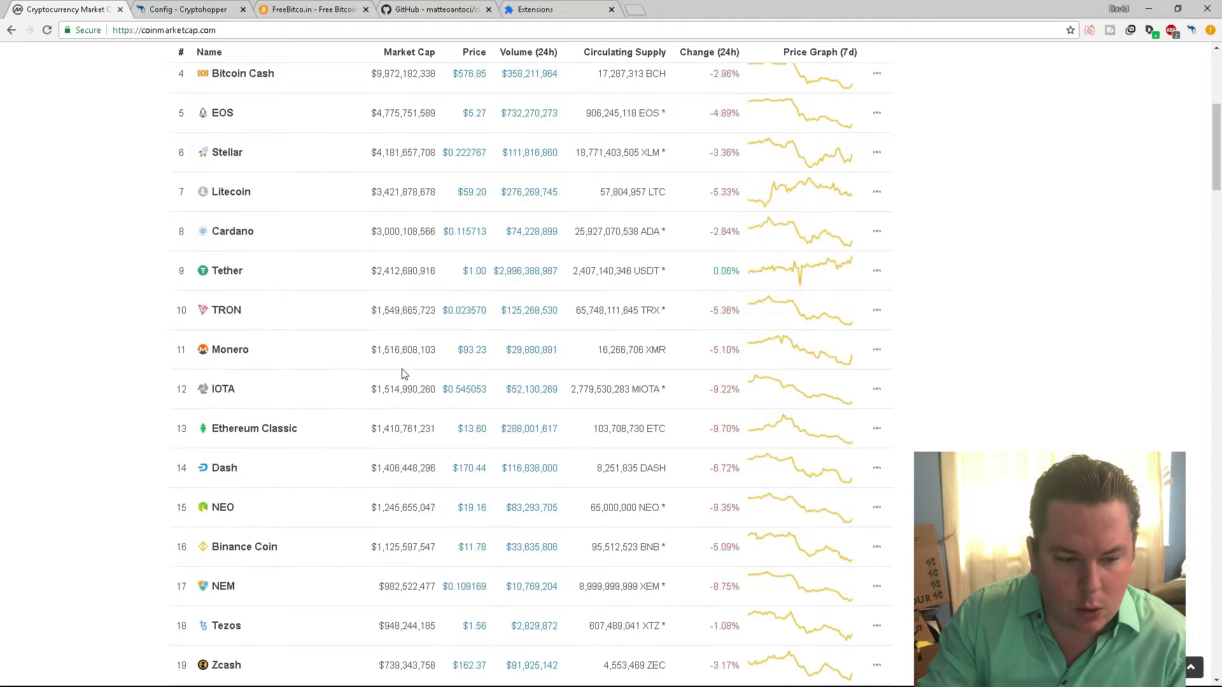
{"action": "scroll", "coordinate": [402, 375], "scroll_direction": "down", "scroll_amount": 3}
{"action": "scroll", "coordinate": [402, 374], "scroll_direction": "up", "scroll_amount": 7}
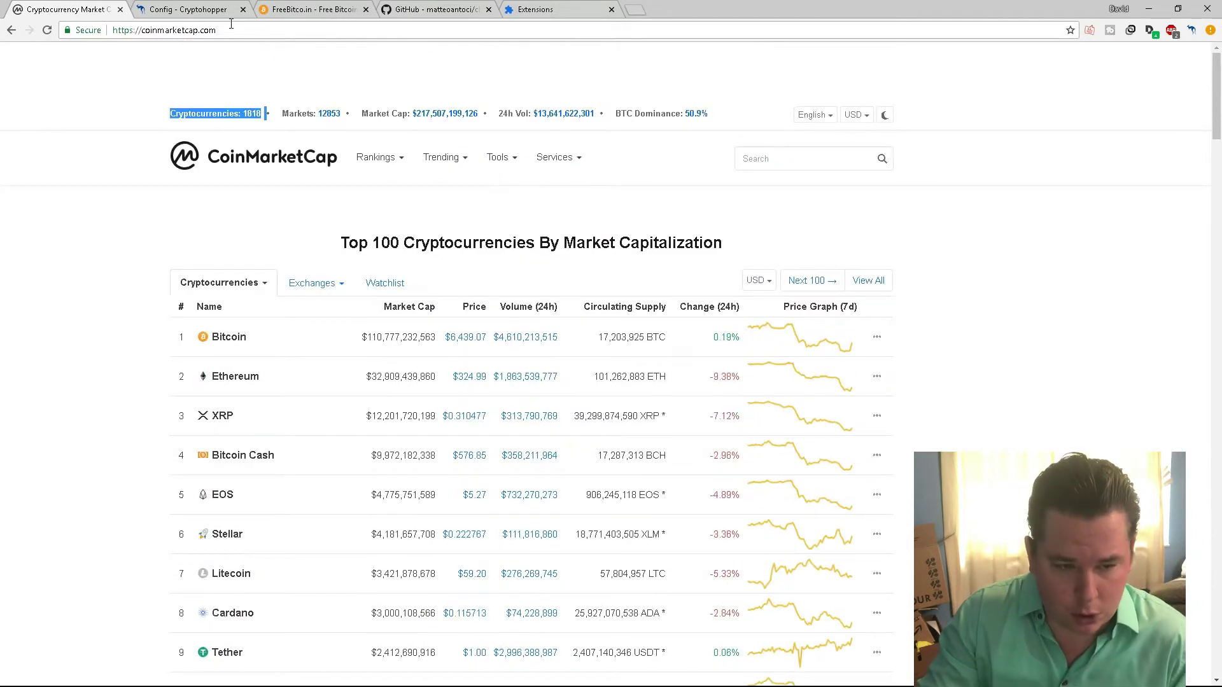
Move the FreeBitcoin tab to the end and bring up the Cryptohopper dashboard.
{"action": "left_click", "coordinate": [208, 11]}
{"action": "left_click_drag", "start_coordinate": [302, 19], "coordinate": [601, 19]}
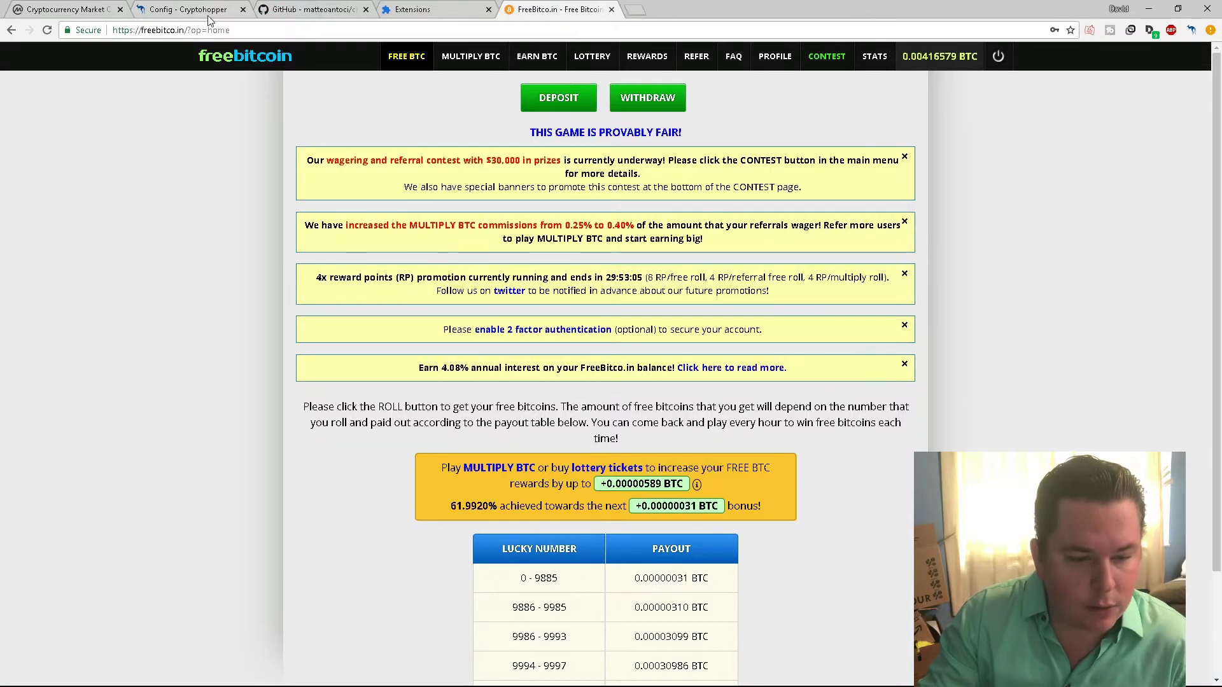
{"action": "left_click", "coordinate": [187, 10]}
{"action": "left_click", "coordinate": [62, 161]}
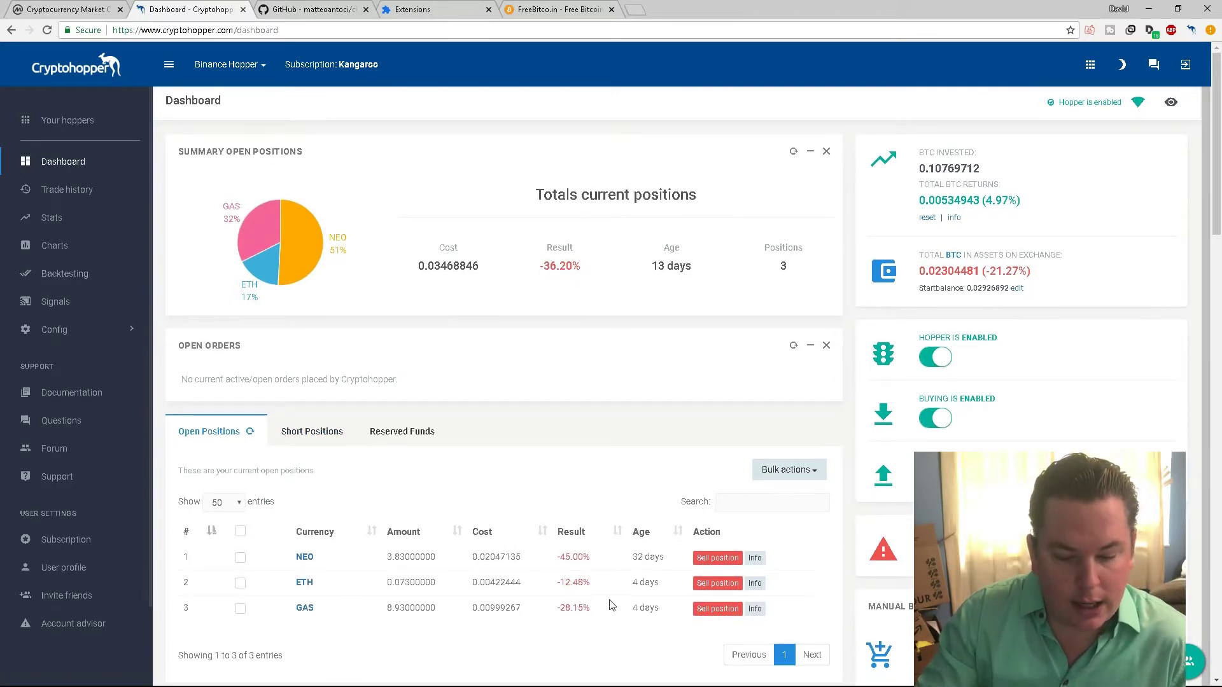
{"action": "scroll", "coordinate": [581, 582], "scroll_direction": "down", "scroll_amount": 3}
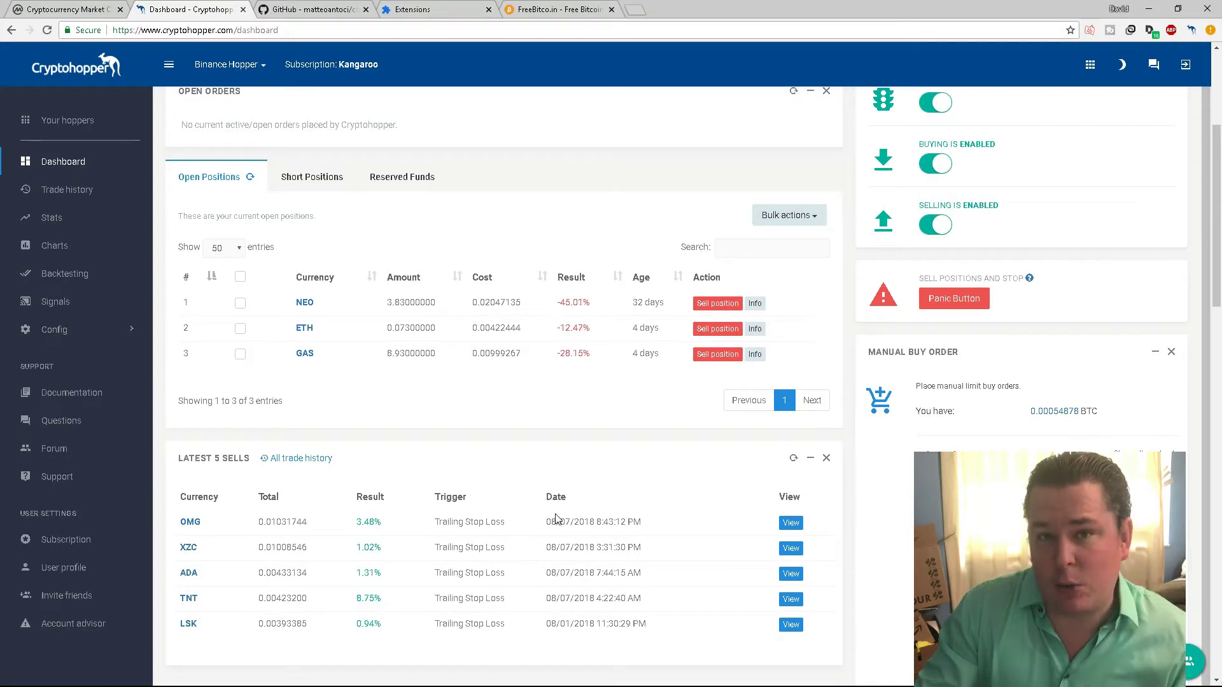
Highlight the open NEO, ETH and GAS positions and the latest sells from OMG to LSK.
{"action": "left_click_drag", "start_coordinate": [599, 342], "coordinate": [507, 328]}
{"action": "left_click_drag", "start_coordinate": [181, 302], "coordinate": [320, 328]}
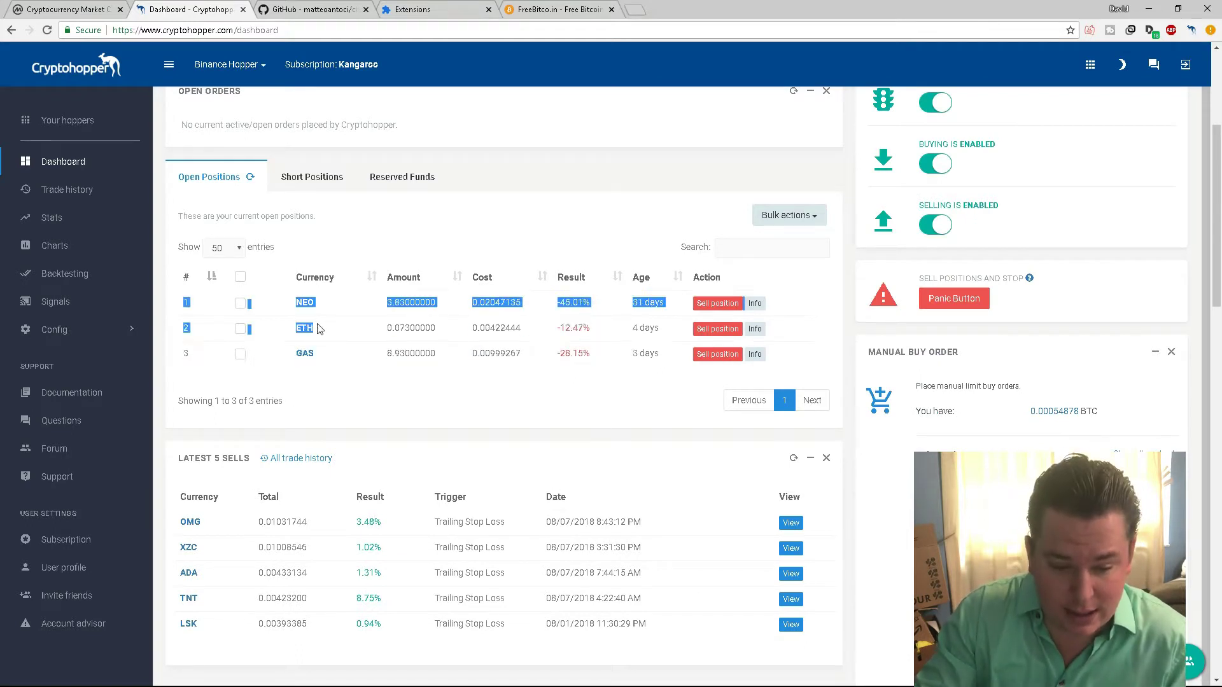
{"action": "left_click", "coordinate": [488, 417]}
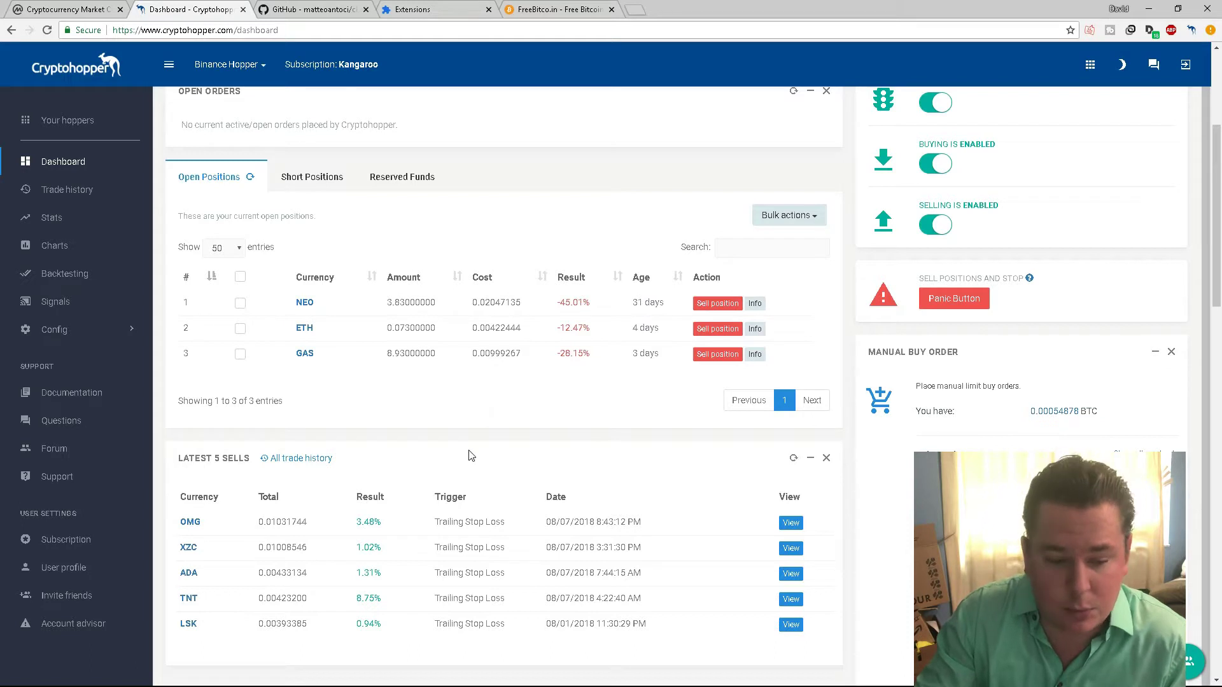
{"action": "mouse_move", "coordinate": [401, 524]}
{"action": "left_mouse_down"}
{"action": "mouse_move", "coordinate": [401, 625]}
{"action": "mouse_move", "coordinate": [356, 599]}
{"action": "left_mouse_up"}
{"action": "left_click", "coordinate": [401, 625]}
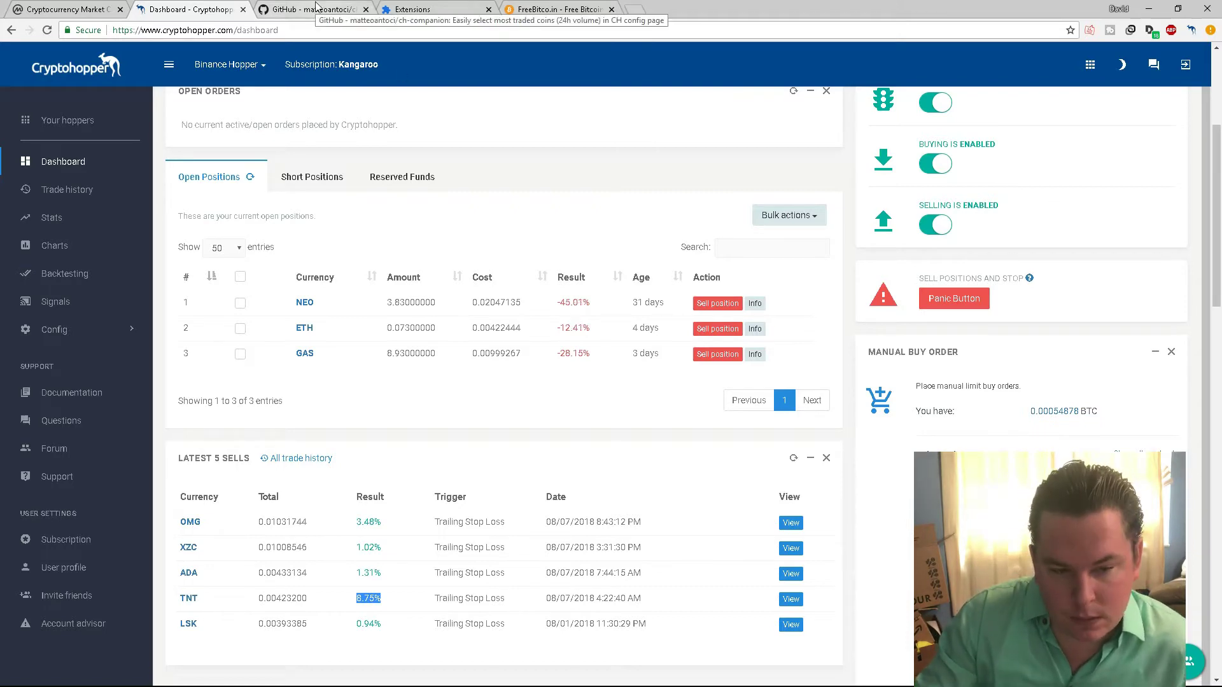
Bring up the ch-companion GitHub repository and scroll to its CH Companion README.
{"action": "left_click", "coordinate": [315, 12]}
{"action": "scroll", "coordinate": [169, 300], "scroll_direction": "up", "scroll_amount": 4}
{"action": "scroll", "coordinate": [173, 301], "scroll_direction": "up", "scroll_amount": 4}
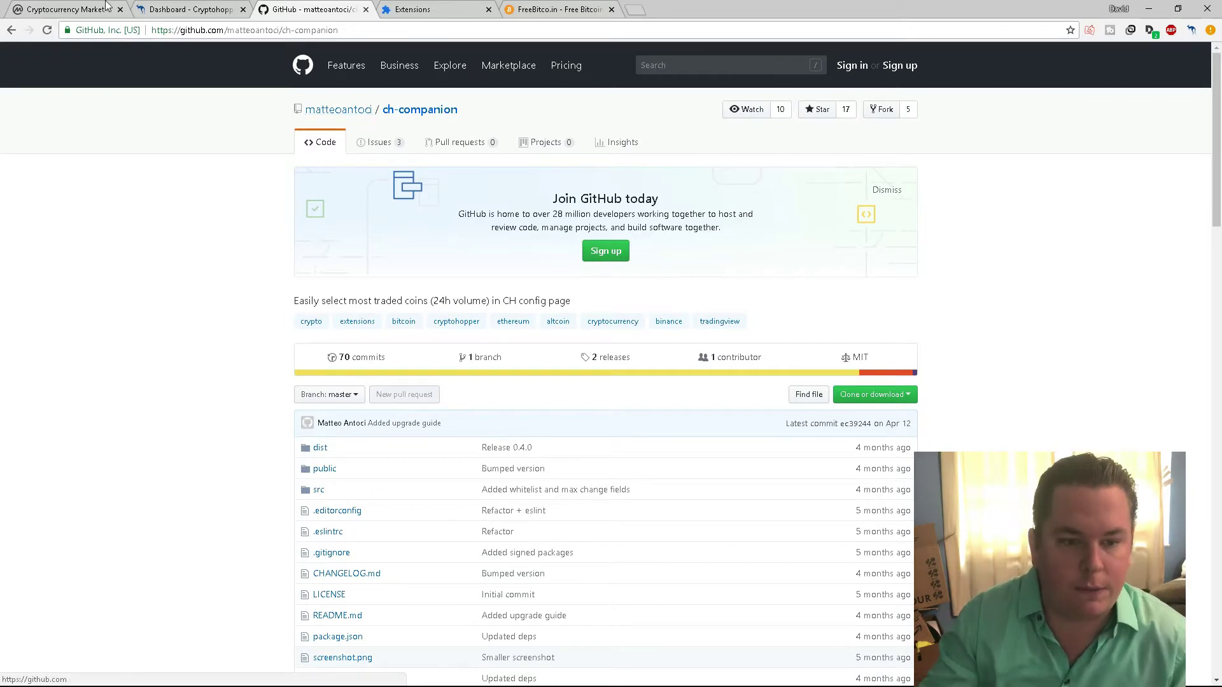
{"action": "left_click", "coordinate": [196, 12]}
{"action": "left_click", "coordinate": [321, 12]}
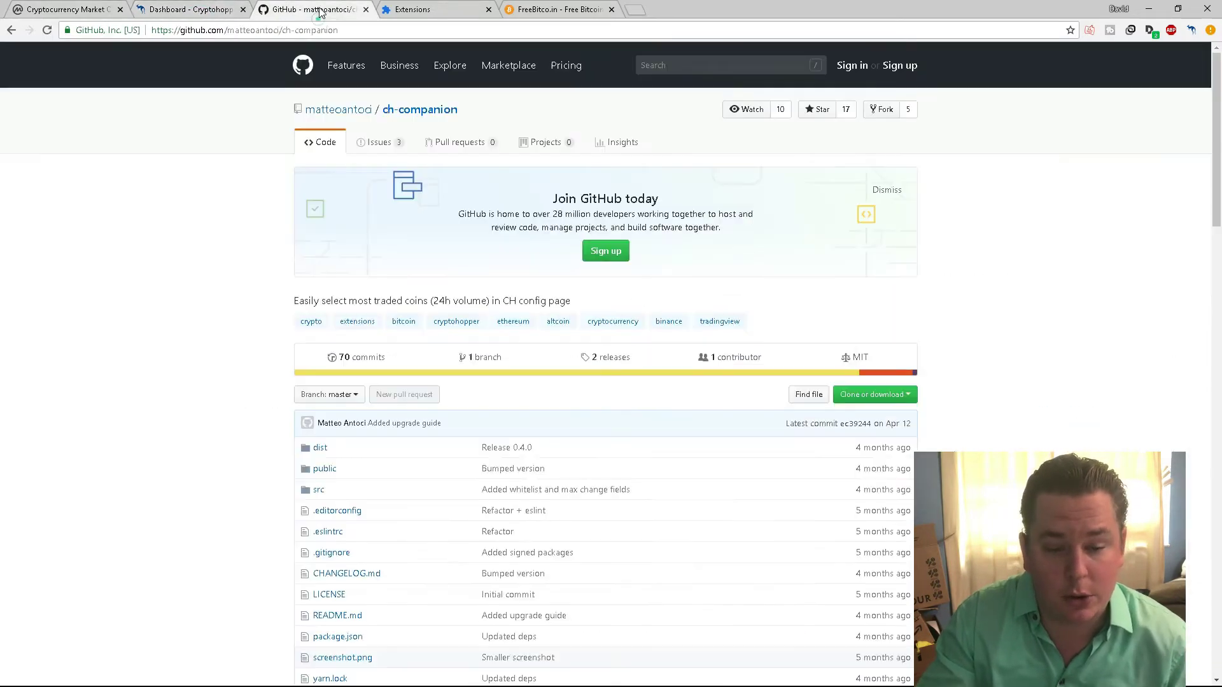
{"action": "scroll", "coordinate": [201, 319], "scroll_direction": "down", "scroll_amount": 2}
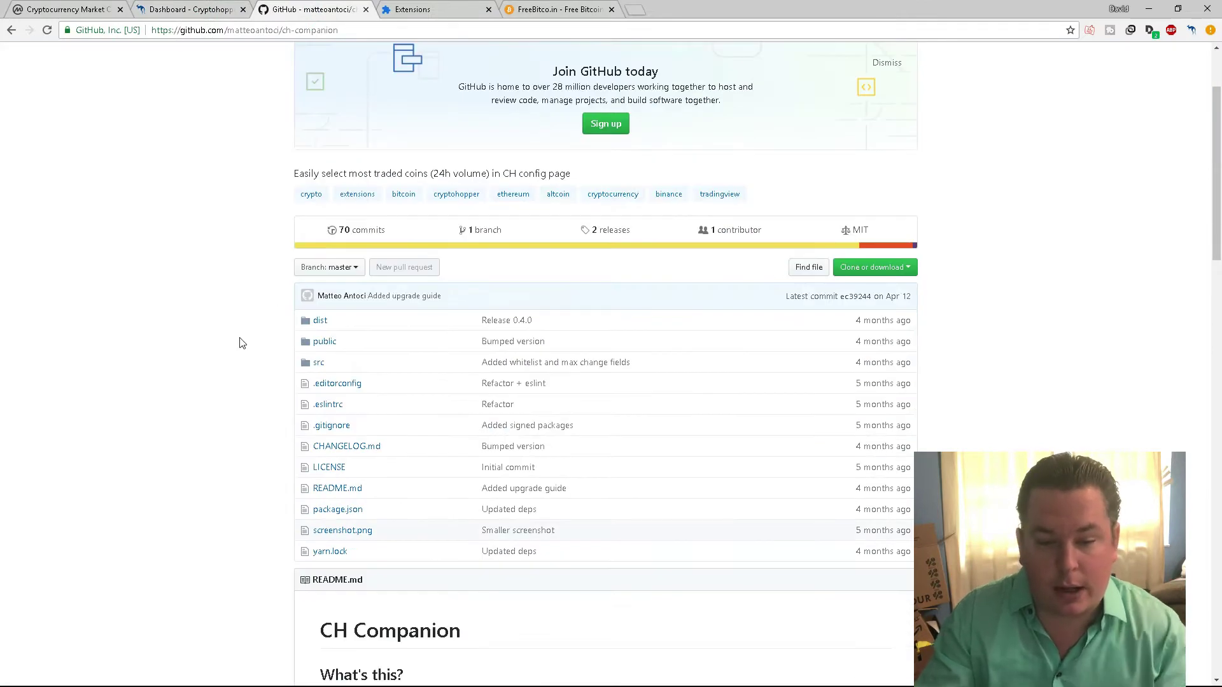
{"action": "scroll", "coordinate": [240, 344], "scroll_direction": "down", "scroll_amount": 2}
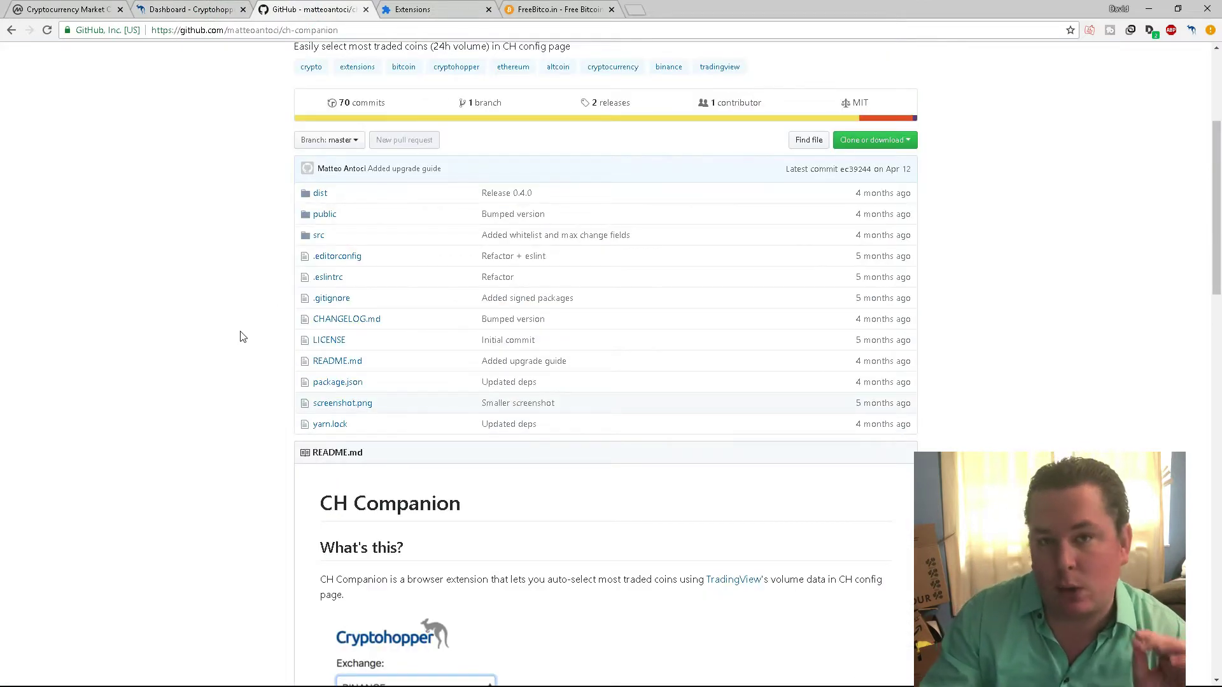
{"action": "scroll", "coordinate": [215, 374], "scroll_direction": "down", "scroll_amount": 2}
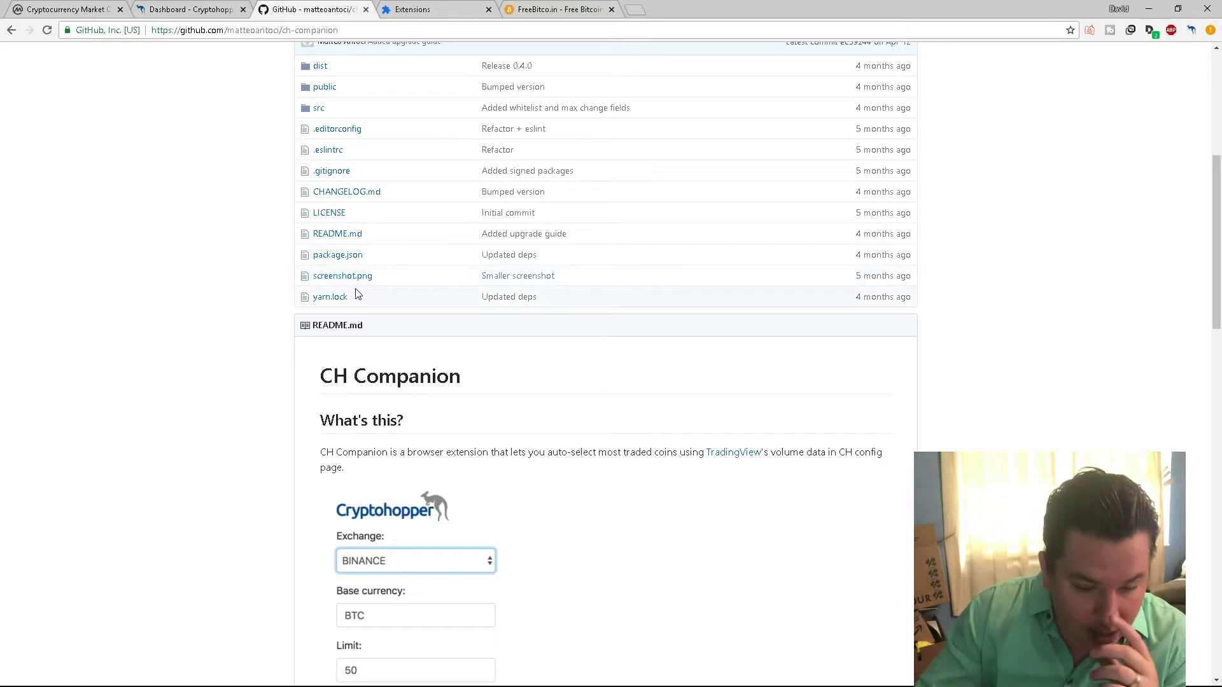
{"action": "scroll", "coordinate": [359, 305], "scroll_direction": "down", "scroll_amount": 2}
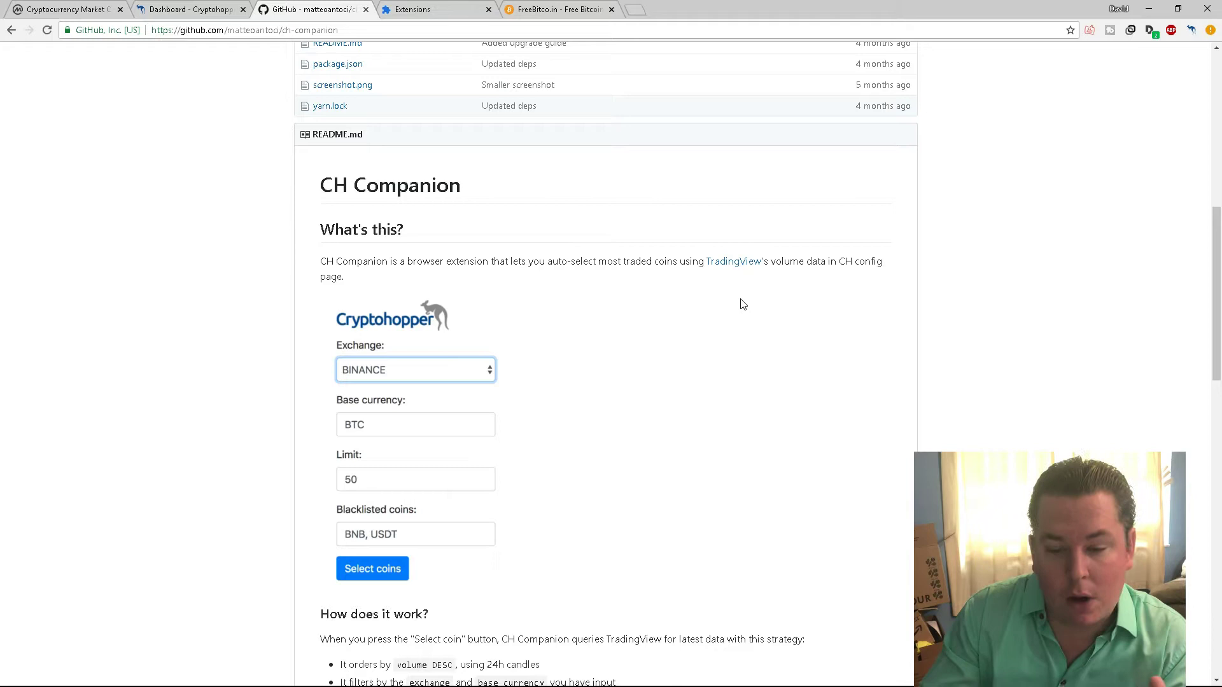
Load TradingView in a new tab, block its notifications, and find the XRPUSD ticker via search.
{"action": "middle_click", "coordinate": [729, 265]}
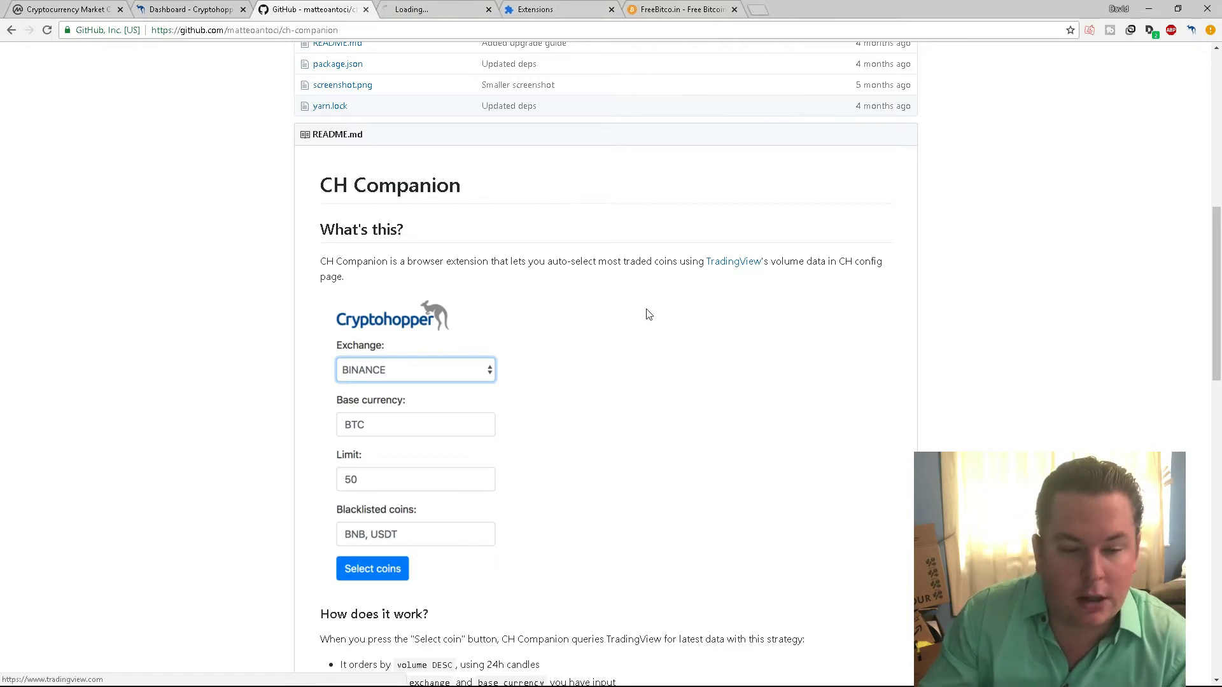
{"action": "left_click", "coordinate": [434, 10]}
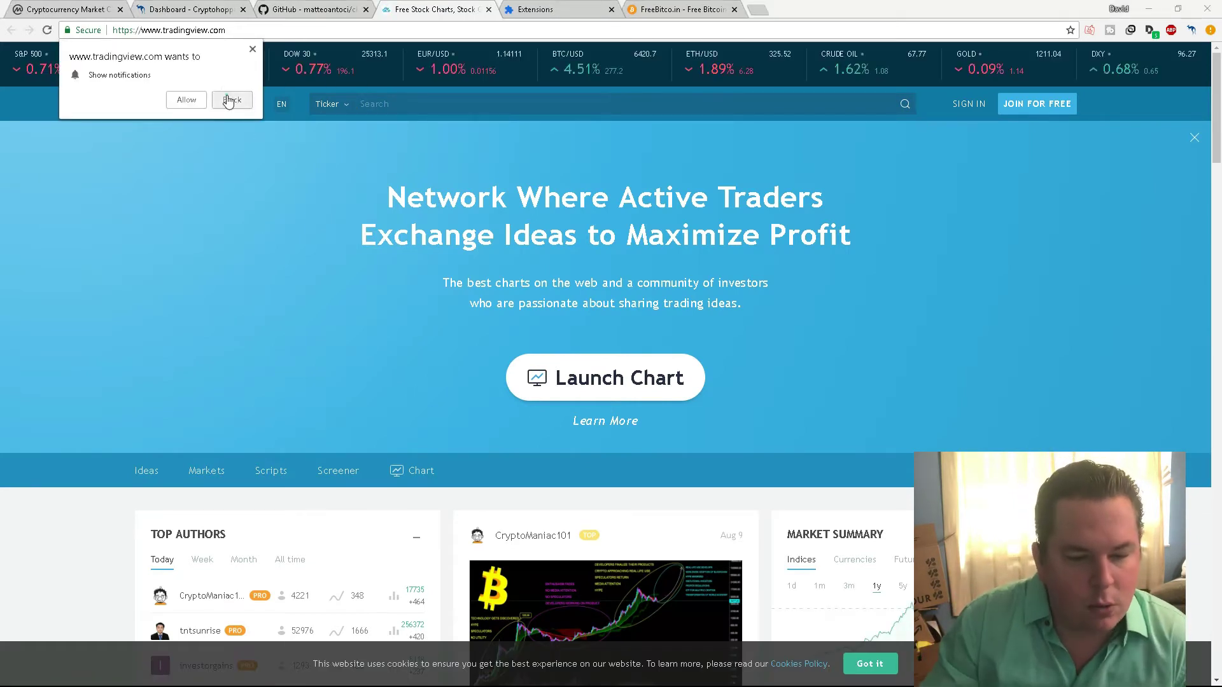
{"action": "left_click", "coordinate": [232, 100]}
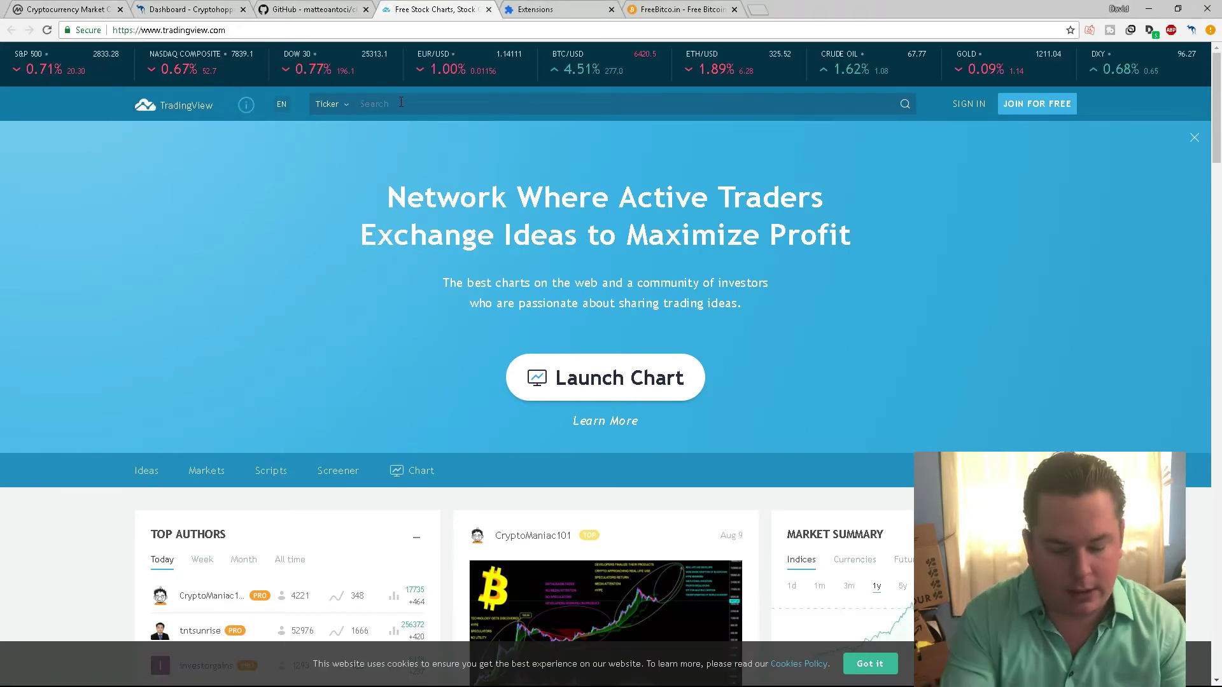
{"action": "left_click", "coordinate": [400, 103]}
{"action": "type", "text": "X"}
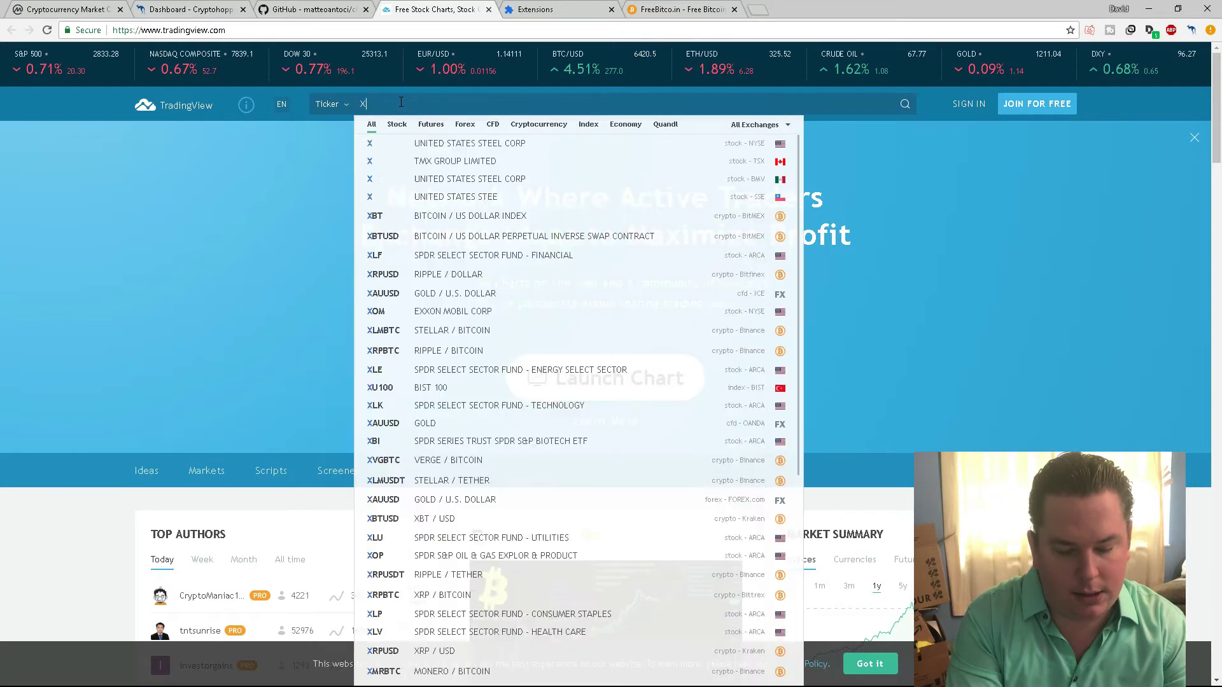
{"action": "type", "text": "RP"}
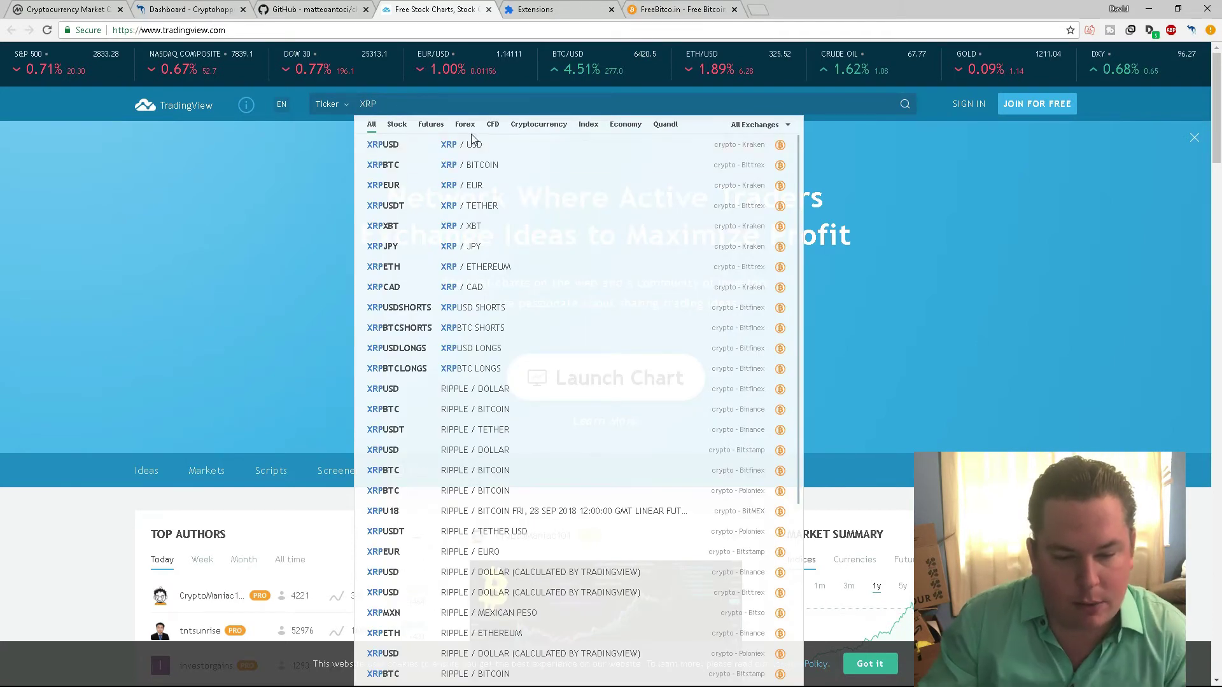
{"action": "left_click", "coordinate": [472, 143]}
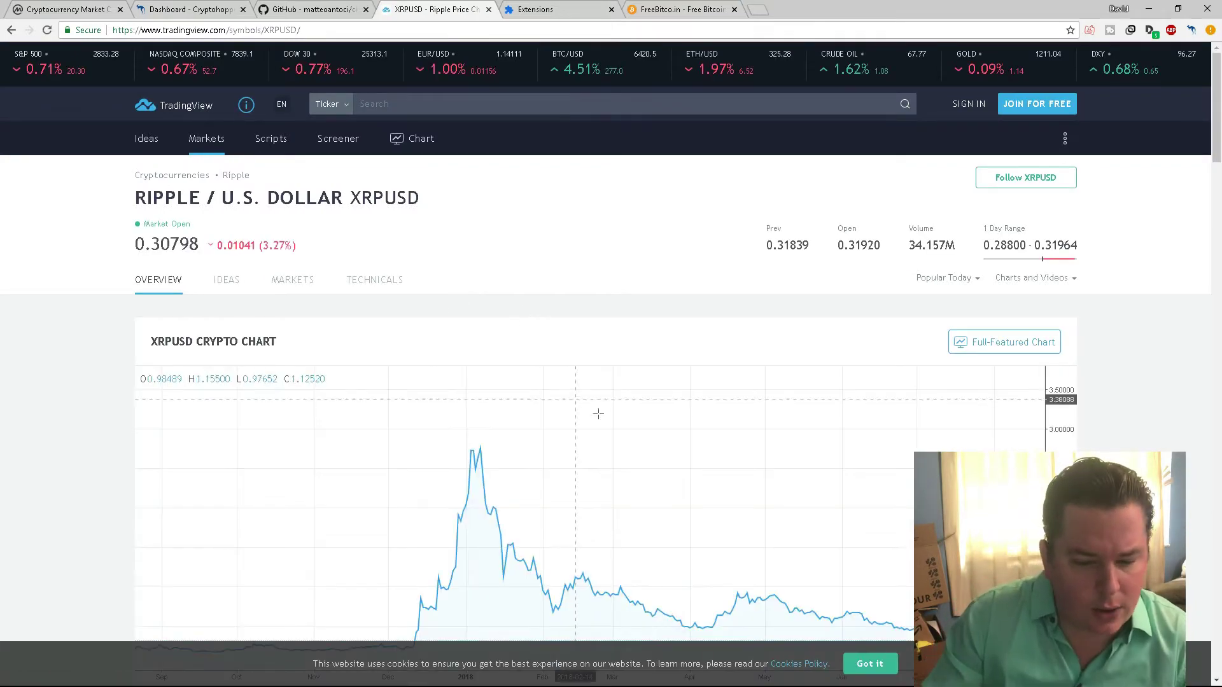
{"action": "scroll", "coordinate": [582, 392], "scroll_direction": "down", "scroll_amount": 2}
{"action": "scroll", "coordinate": [554, 355], "scroll_direction": "up", "scroll_amount": 2}
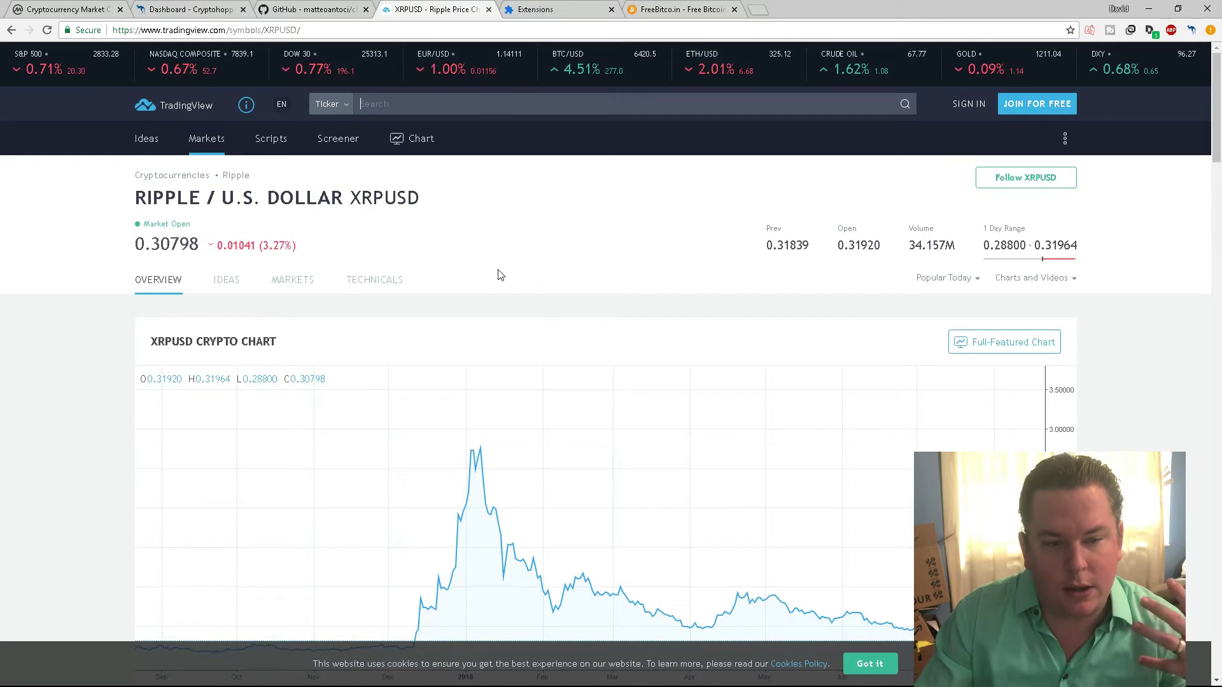
Back on the GitHub README, show and dismiss the CH Companion extension popup.
{"action": "left_click", "coordinate": [315, 10]}
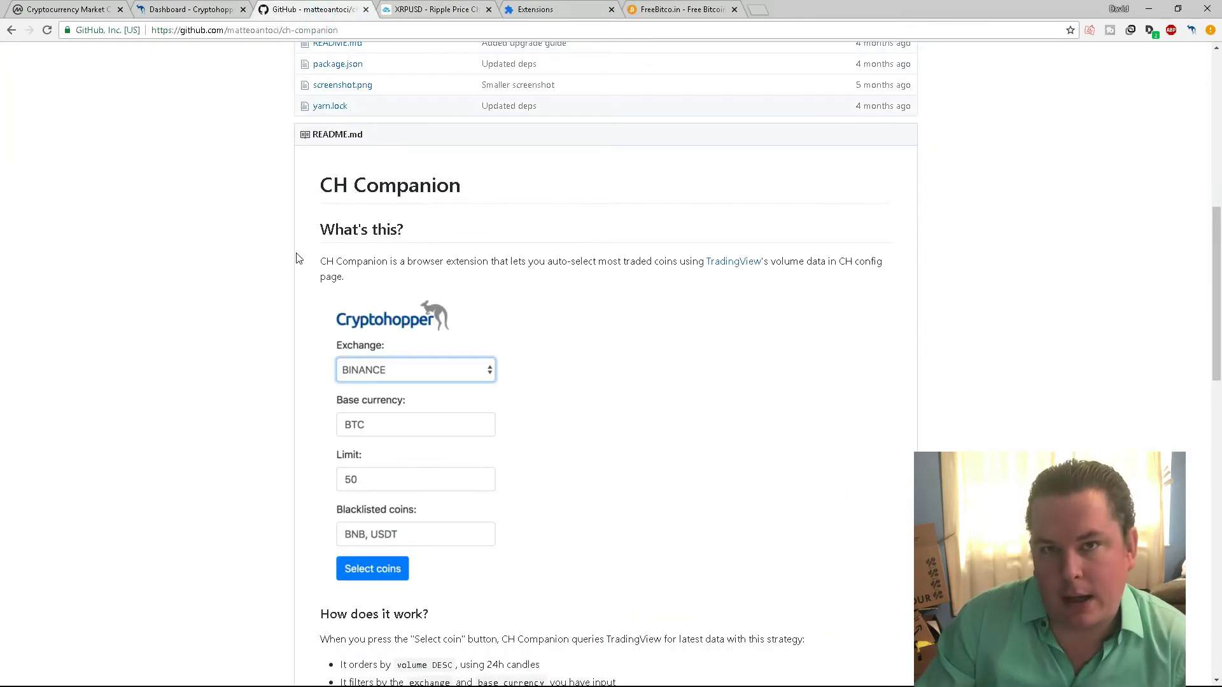
{"action": "scroll", "coordinate": [219, 304], "scroll_direction": "down", "scroll_amount": 1}
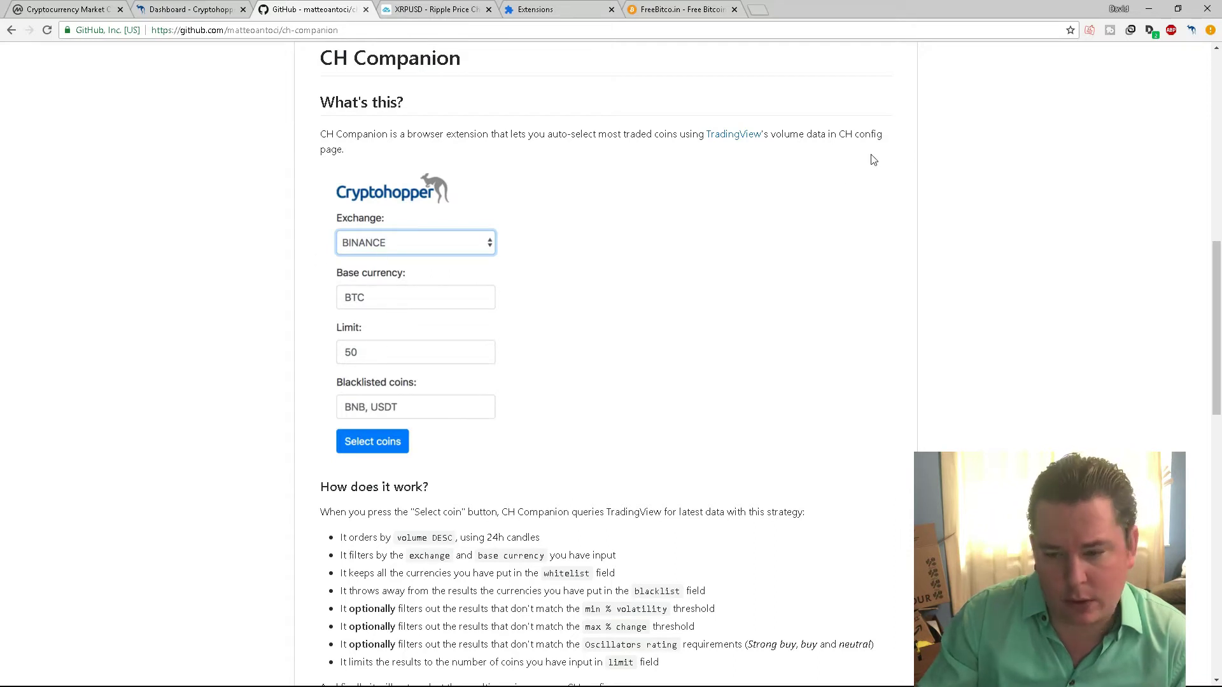
{"action": "left_click", "coordinate": [1191, 31]}
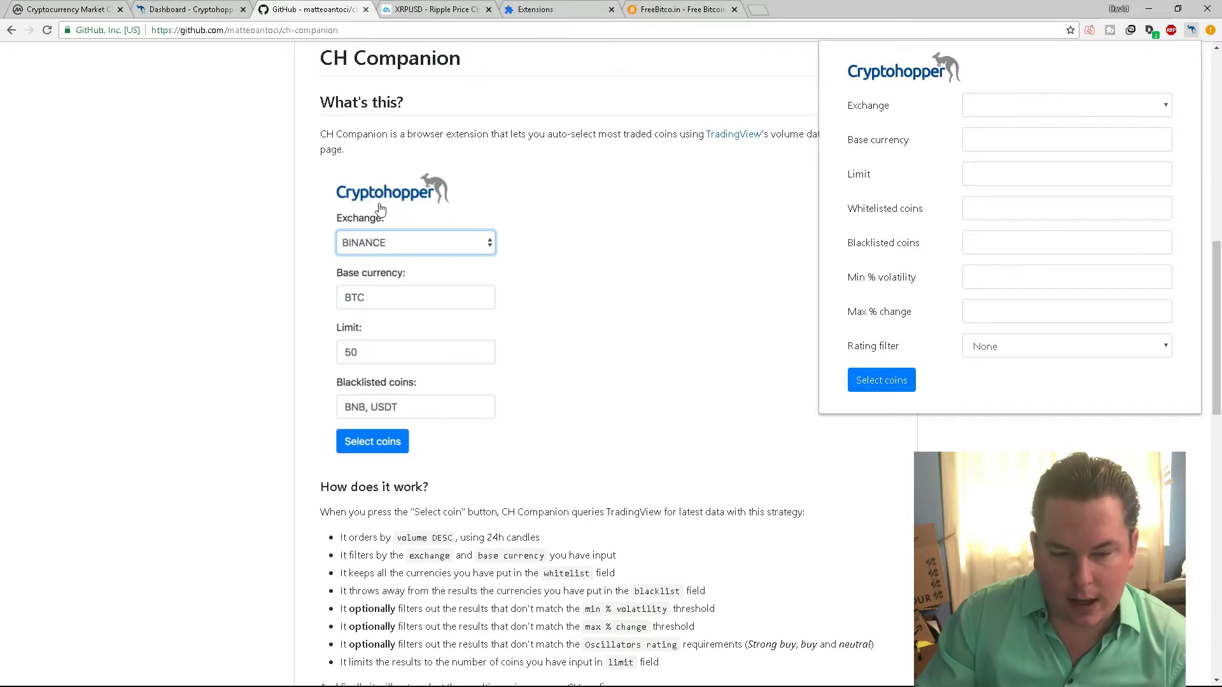
{"action": "left_click", "coordinate": [181, 338]}
{"action": "scroll", "coordinate": [181, 338], "scroll_direction": "down", "scroll_amount": 2}
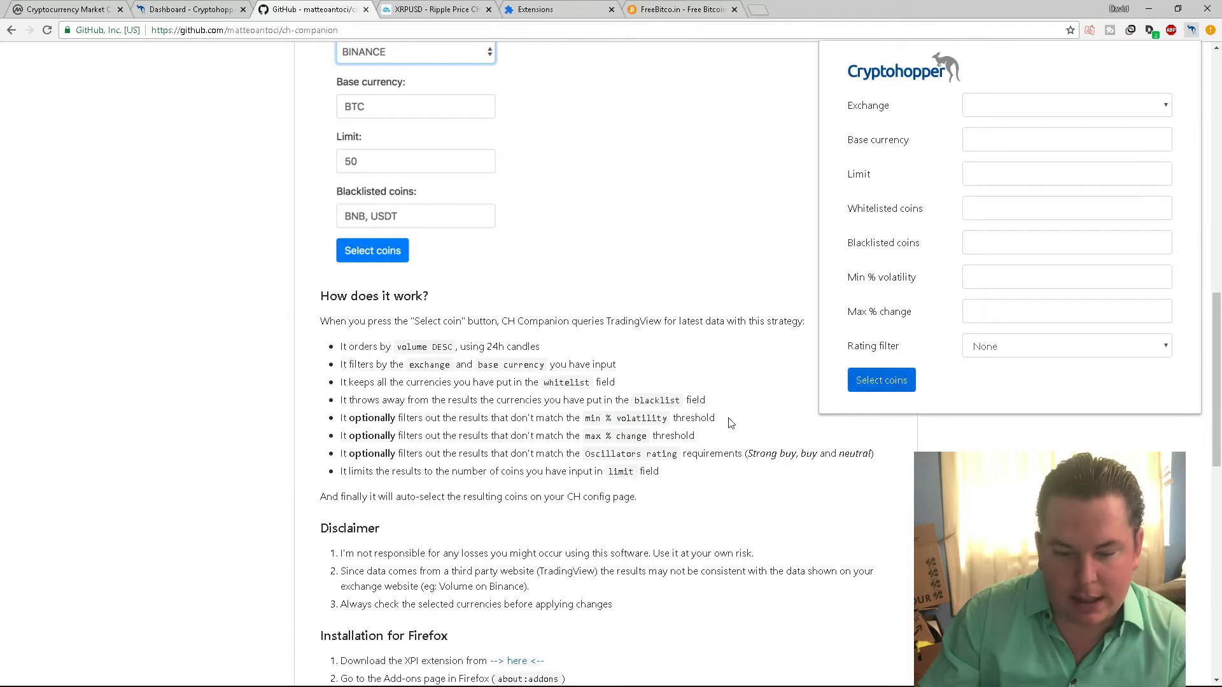
{"action": "left_click", "coordinate": [188, 318]}
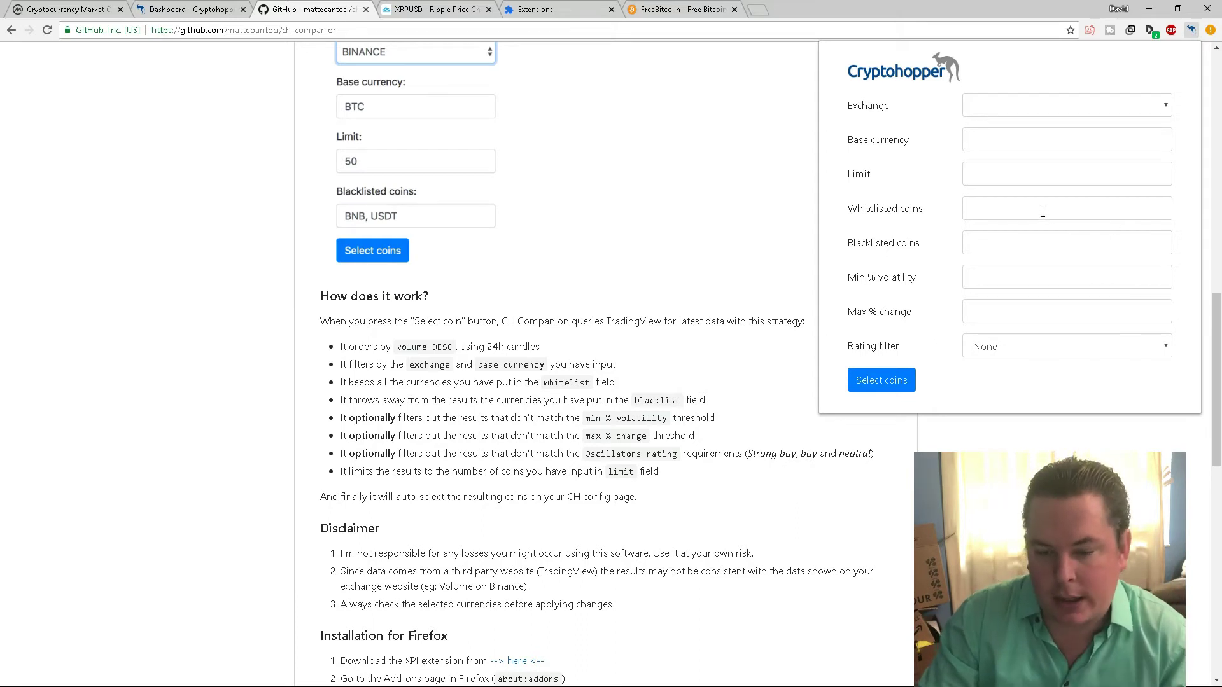
Fill the form with exchange BINANCE, base currency BTC, limit 50 and blacklisted coins BNB, USDT.
{"action": "left_click", "coordinate": [1011, 211]}
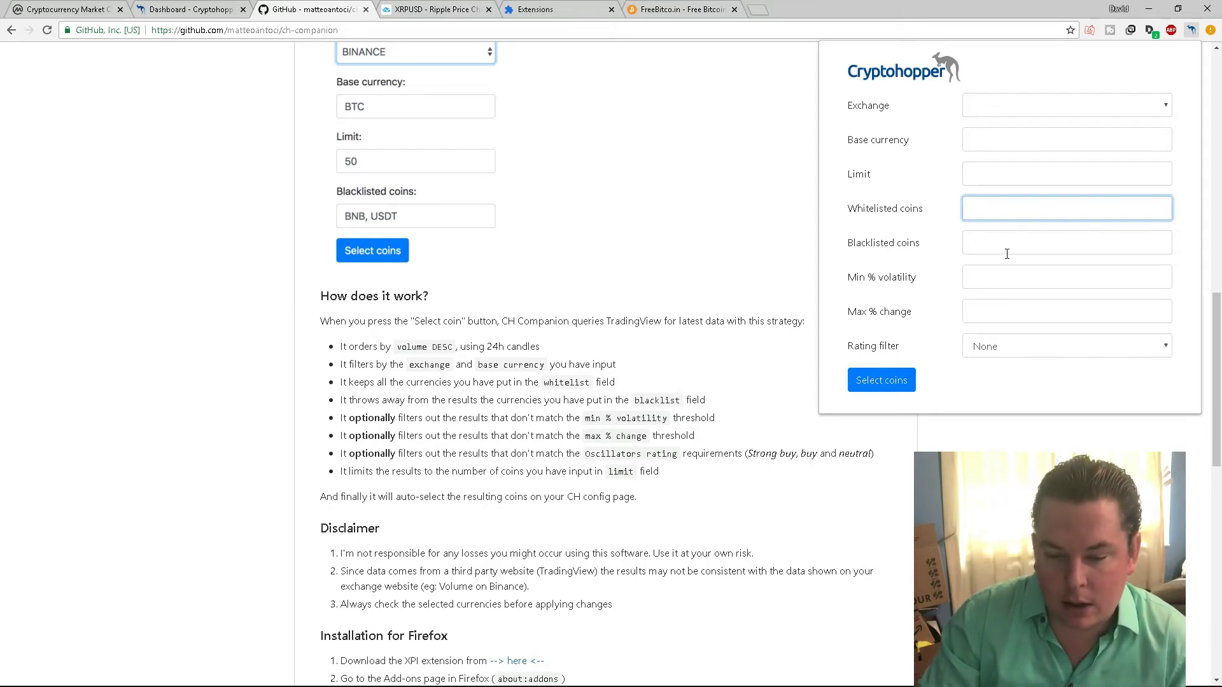
{"action": "left_click", "coordinate": [1001, 169]}
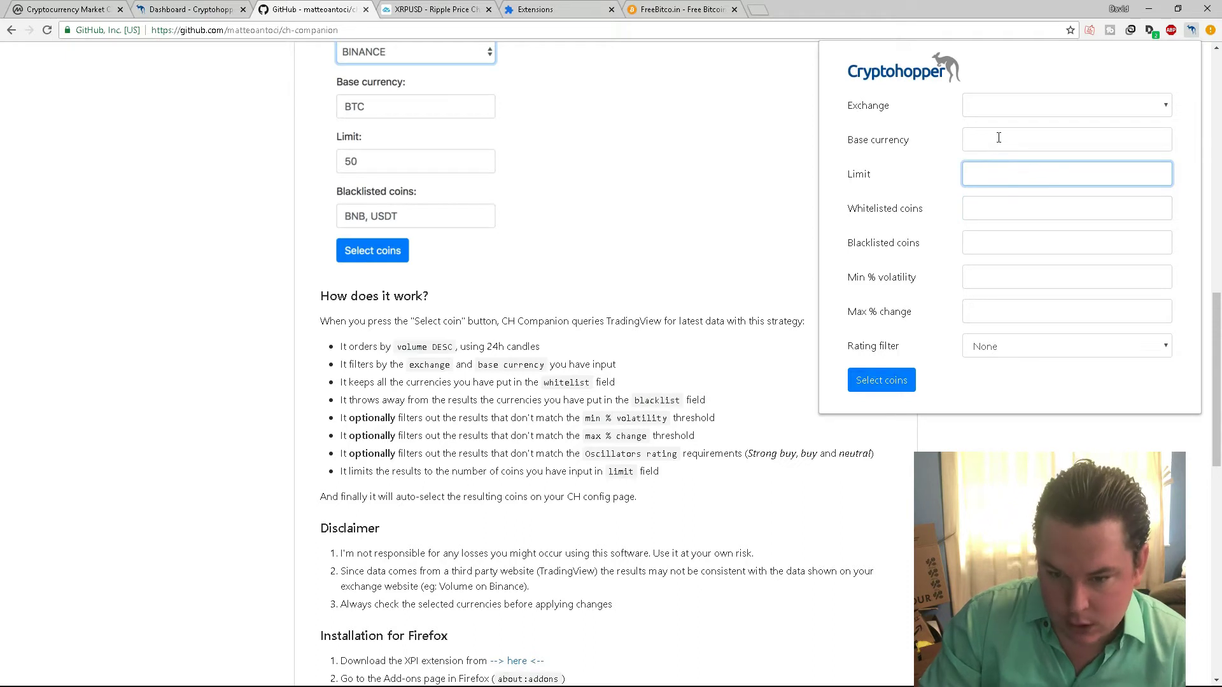
{"action": "left_click", "coordinate": [1031, 105]}
{"action": "left_click", "coordinate": [1002, 153]}
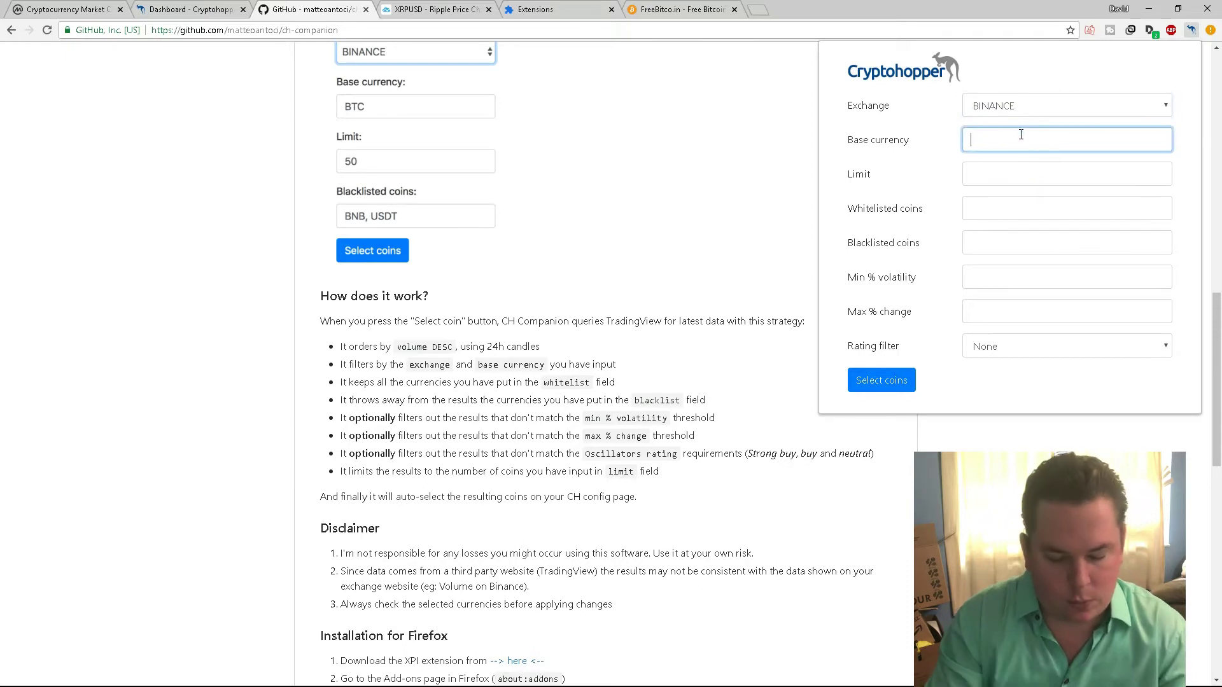
{"action": "type", "text": "BTC"}
{"action": "left_click", "coordinate": [1009, 172]}
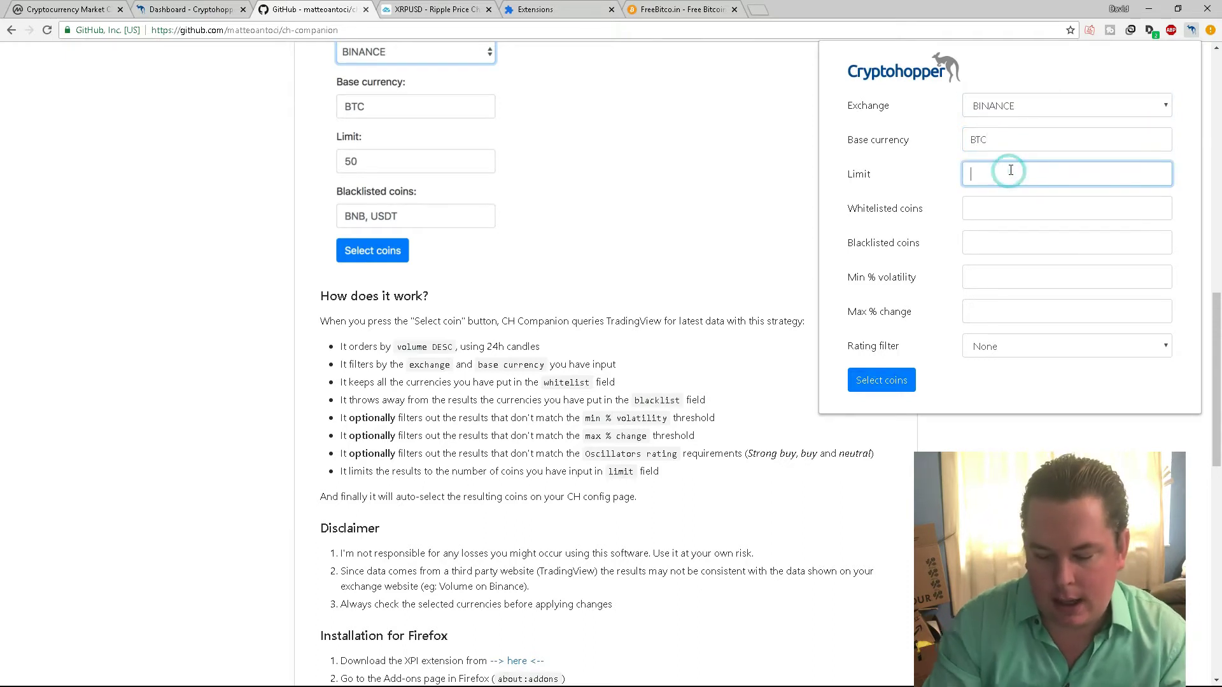
{"action": "type", "text": "50"}
{"action": "left_click", "coordinate": [979, 210]}
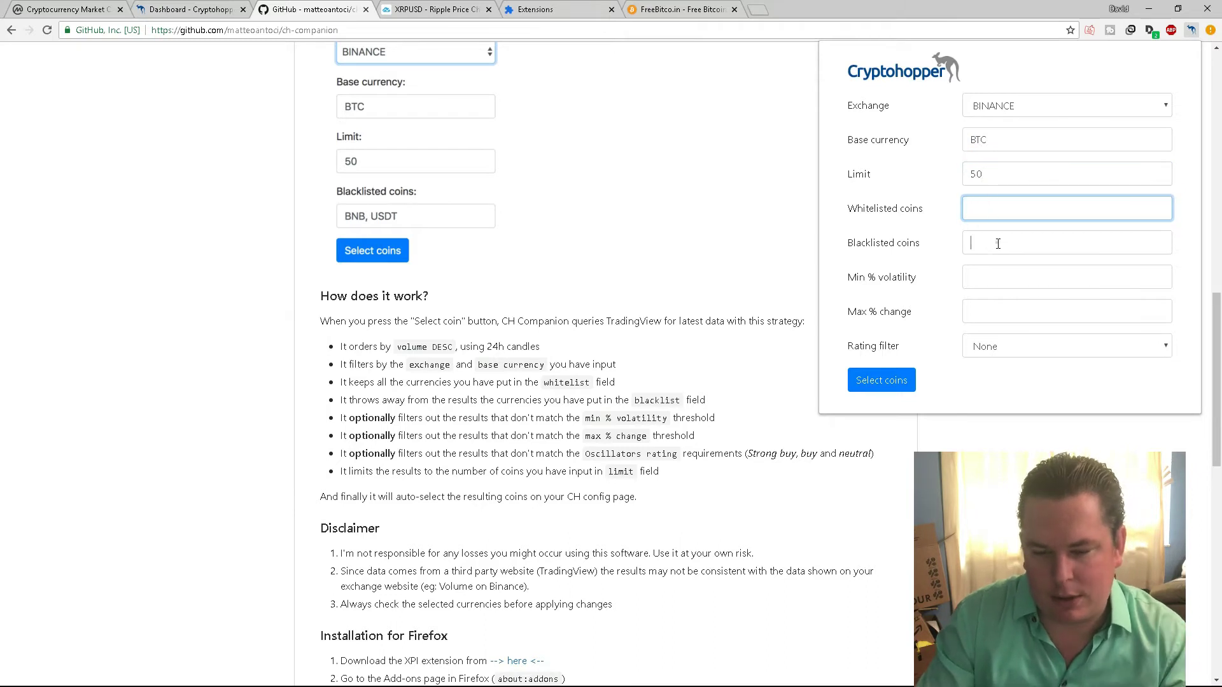
{"action": "left_click", "coordinate": [988, 243]}
{"action": "type", "text": "BNB, USDT"}
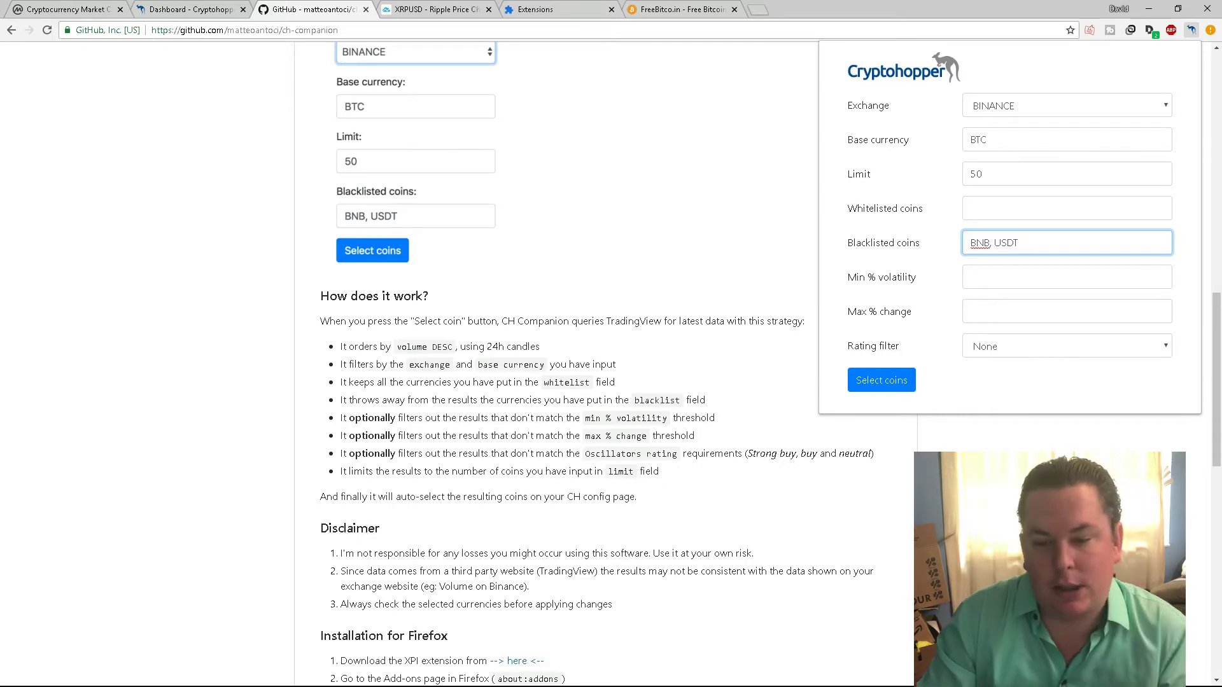
{"action": "scroll", "coordinate": [573, 382], "scroll_direction": "down", "scroll_amount": 1}
{"action": "scroll", "coordinate": [346, 339], "scroll_direction": "down", "scroll_amount": 1}
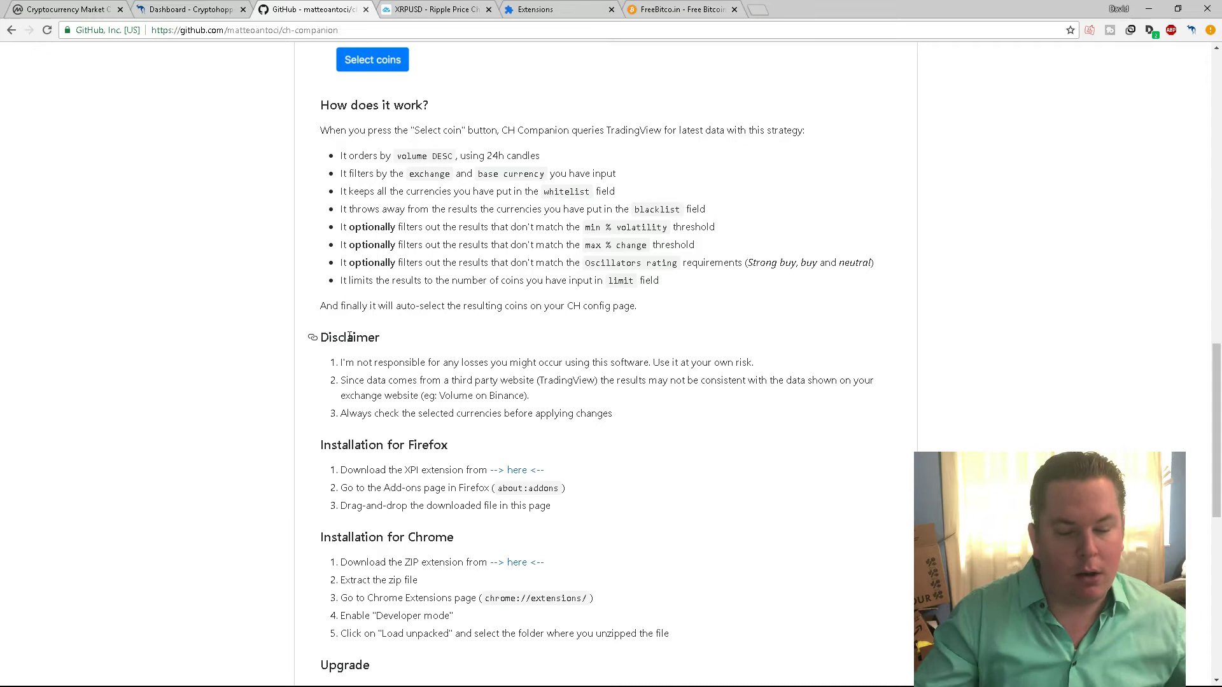
{"action": "scroll", "coordinate": [349, 337], "scroll_direction": "down", "scroll_amount": 1}
{"action": "scroll", "coordinate": [390, 328], "scroll_direction": "down", "scroll_amount": 3}
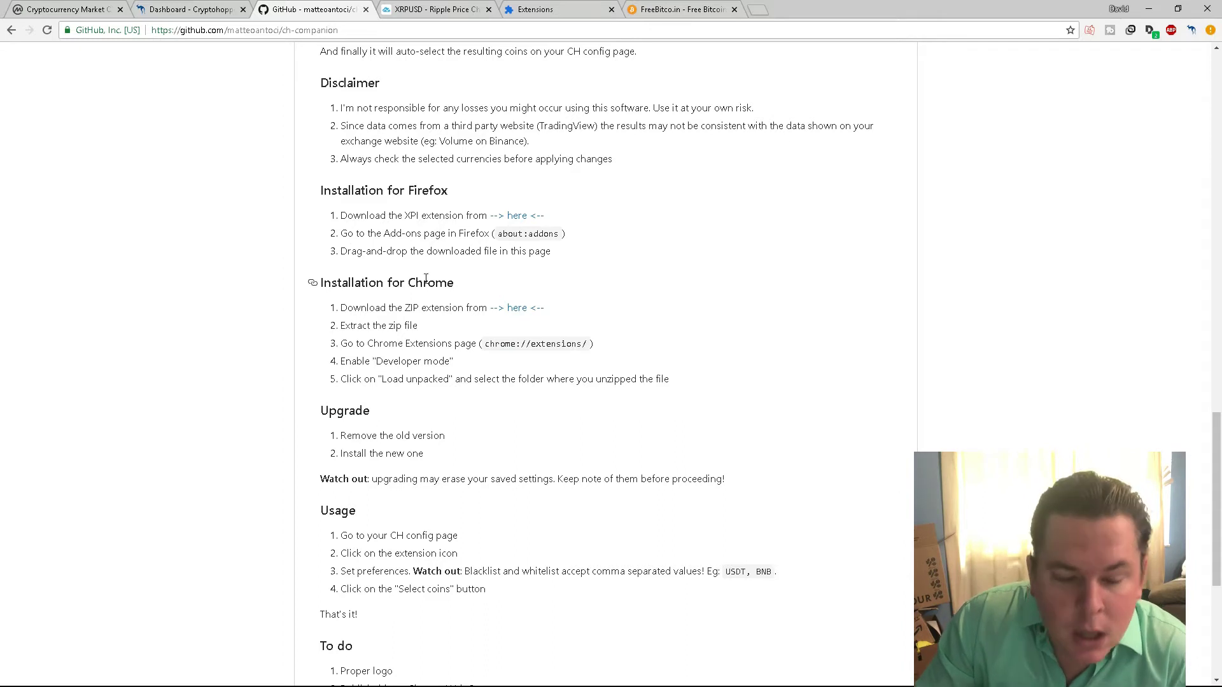
{"action": "scroll", "coordinate": [451, 342], "scroll_direction": "down", "scroll_amount": 1}
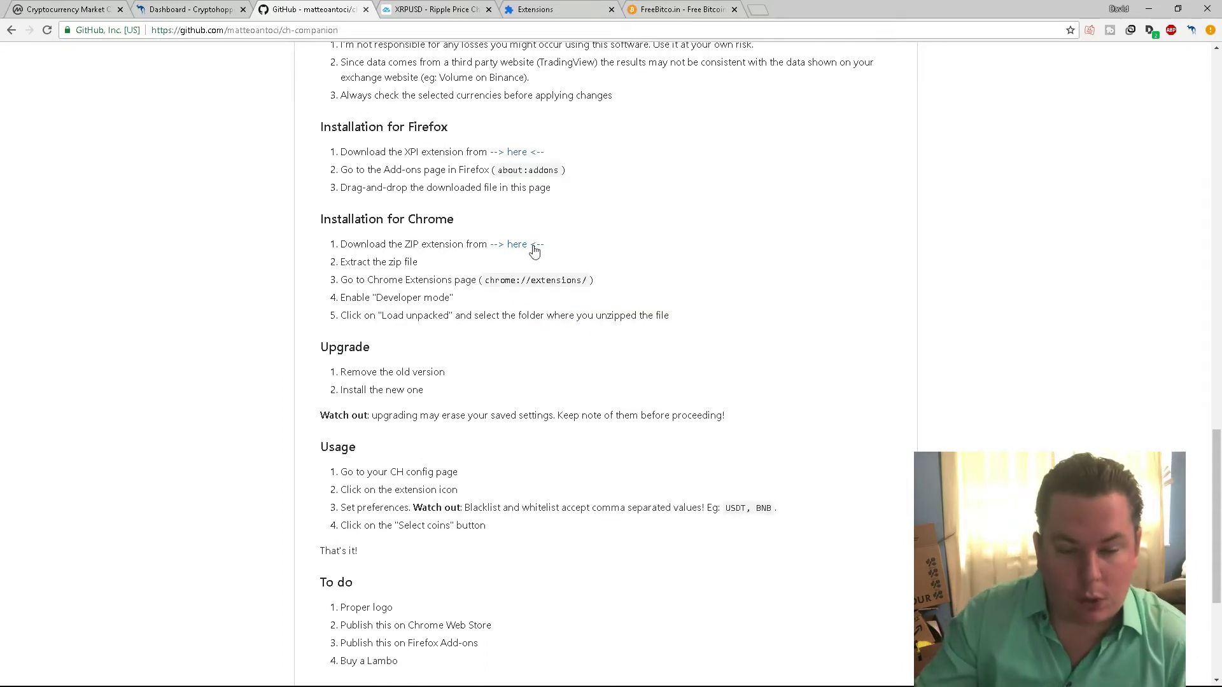
Highlight the 'Extract the zip file' installation step, then minimize Chrome to show the desktop.
{"action": "left_click_drag", "start_coordinate": [554, 248], "coordinate": [467, 258]}
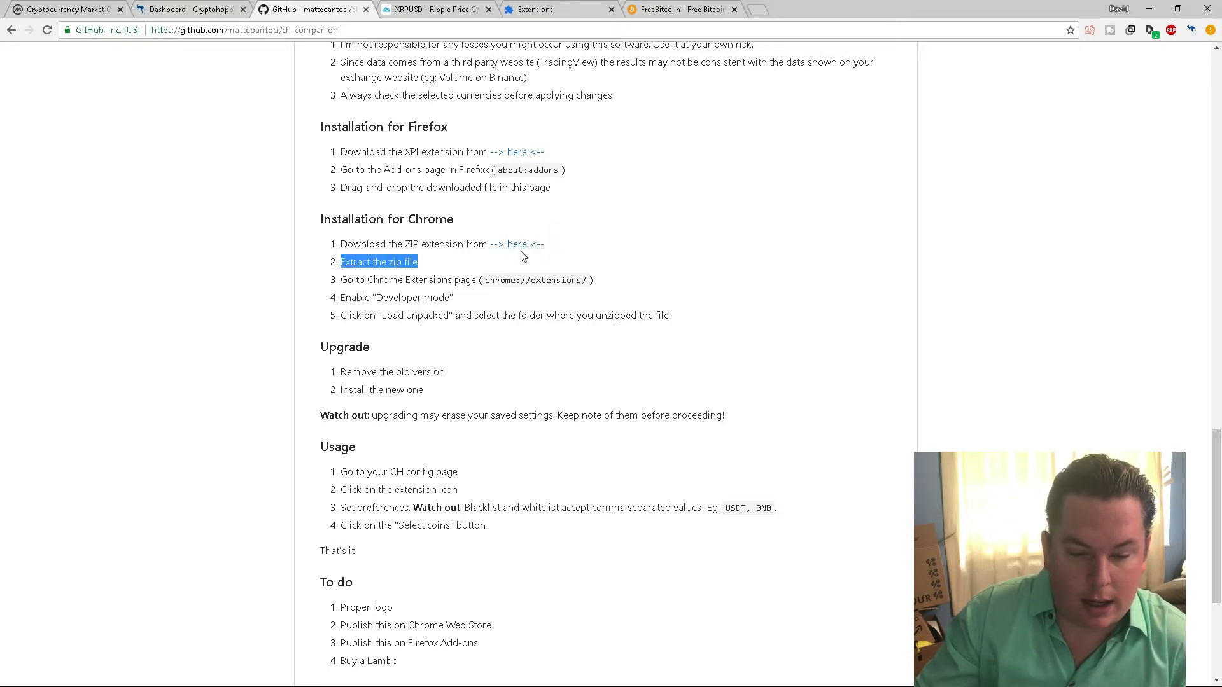
{"action": "left_click", "coordinate": [622, 233]}
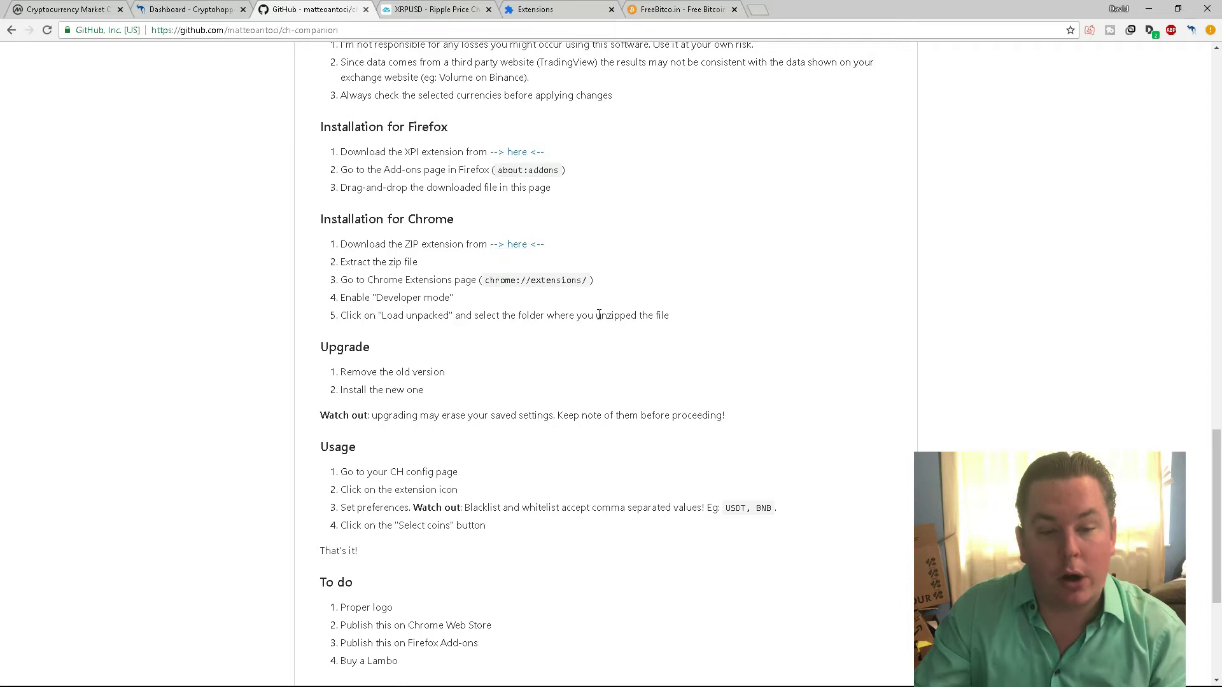
{"action": "left_click", "coordinate": [1149, 8]}
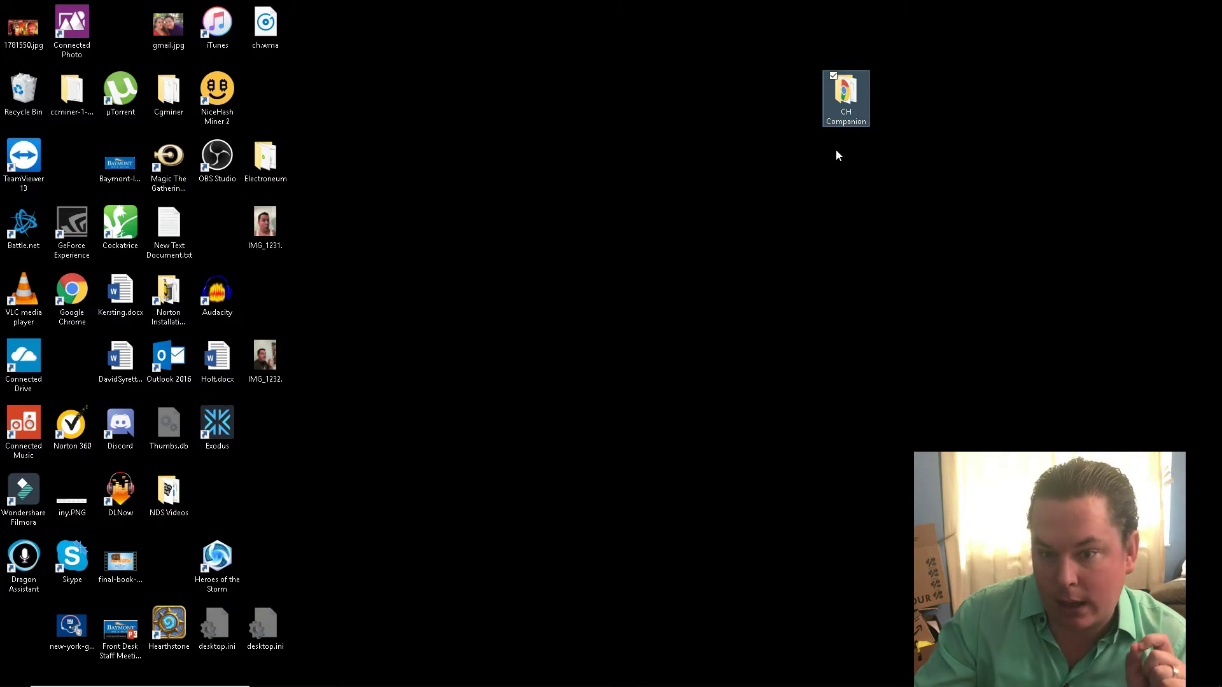
Restore the Chrome window from the taskbar after showing the CH Companion desktop folder.
{"action": "left_click", "coordinate": [360, 674]}
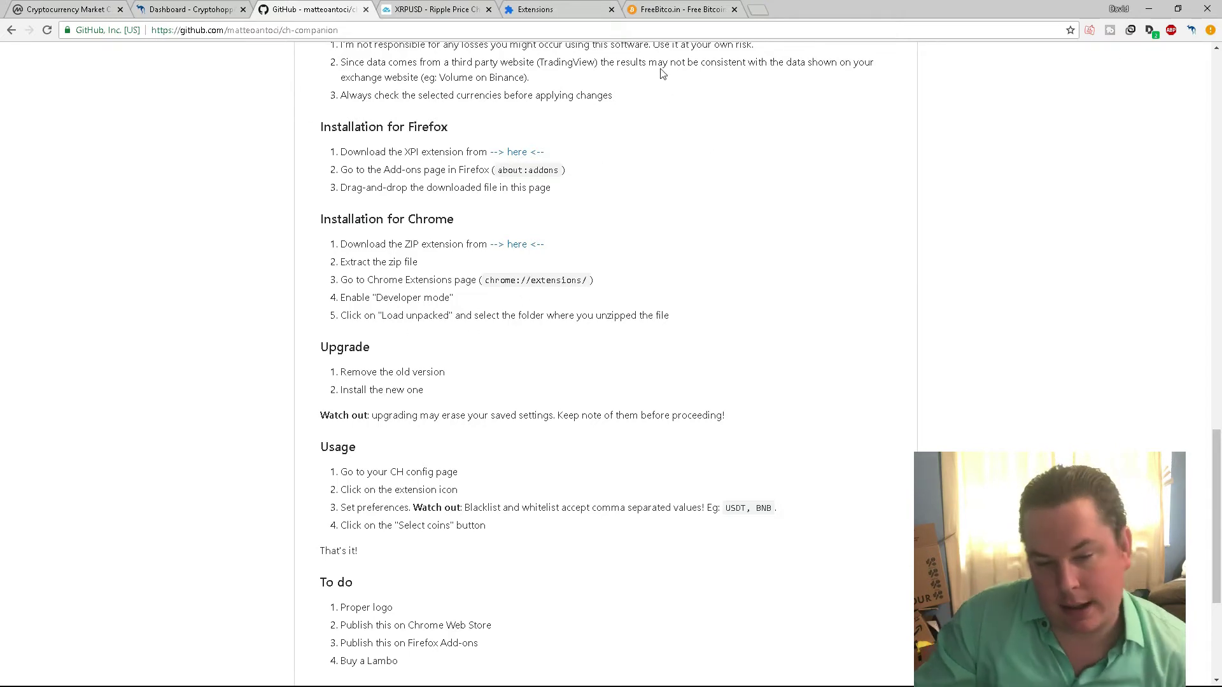
On the Chrome Extensions page, toggle Developer mode several times, leaving it switched on.
{"action": "left_click", "coordinate": [544, 11]}
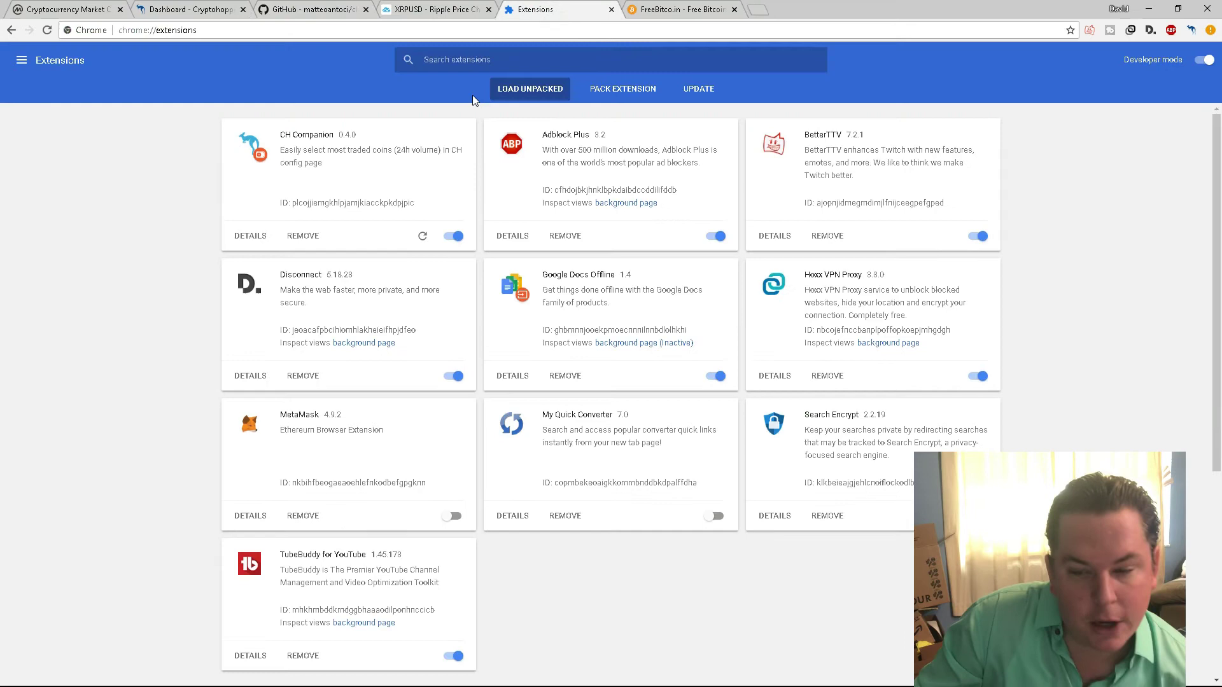
{"action": "left_click", "coordinate": [1201, 61]}
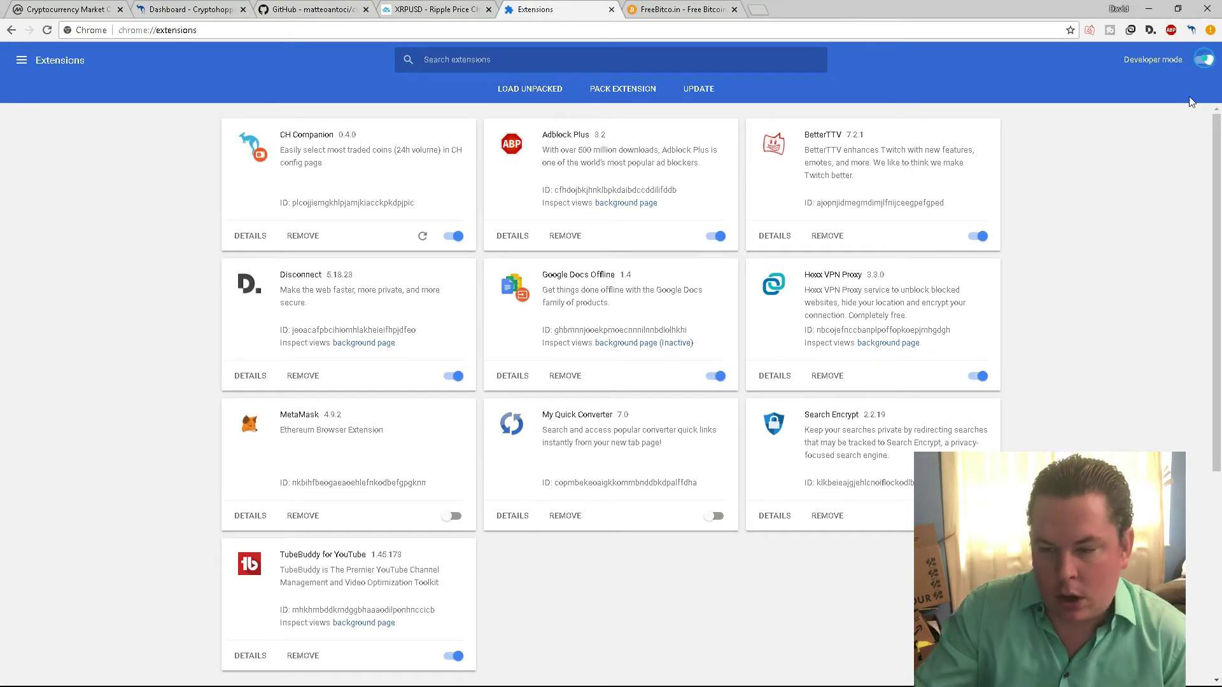
{"action": "left_click", "coordinate": [1201, 62]}
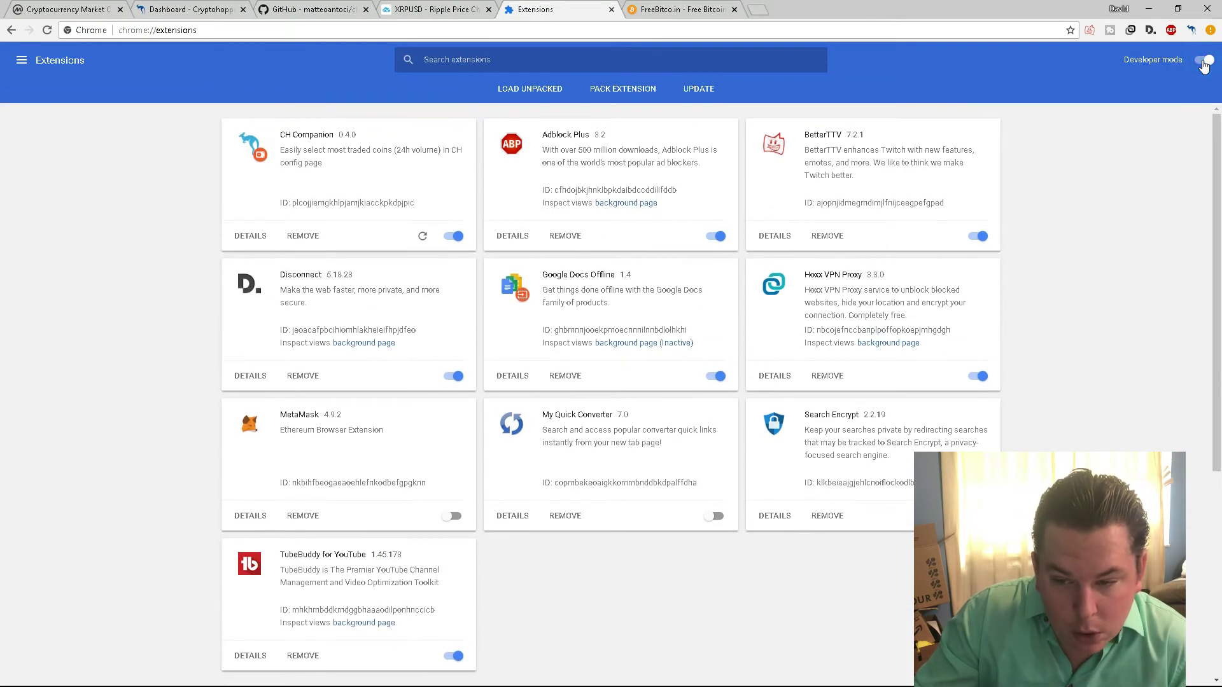
{"action": "left_click", "coordinate": [1202, 61]}
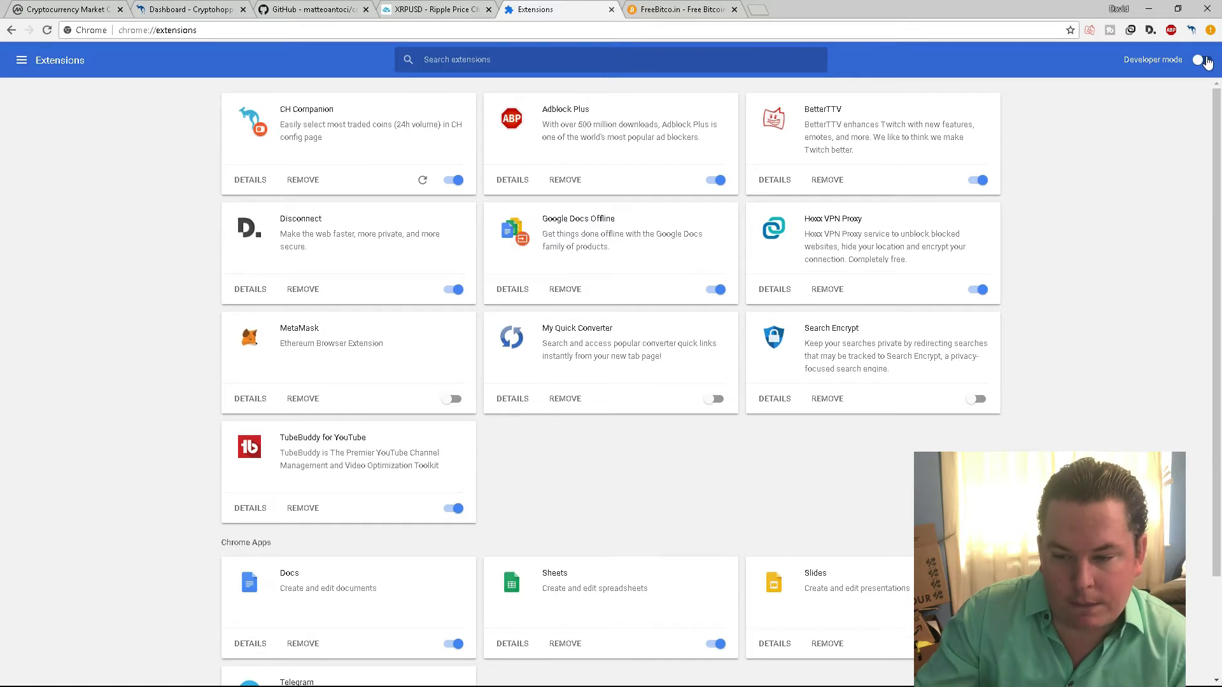
{"action": "left_click", "coordinate": [1201, 62]}
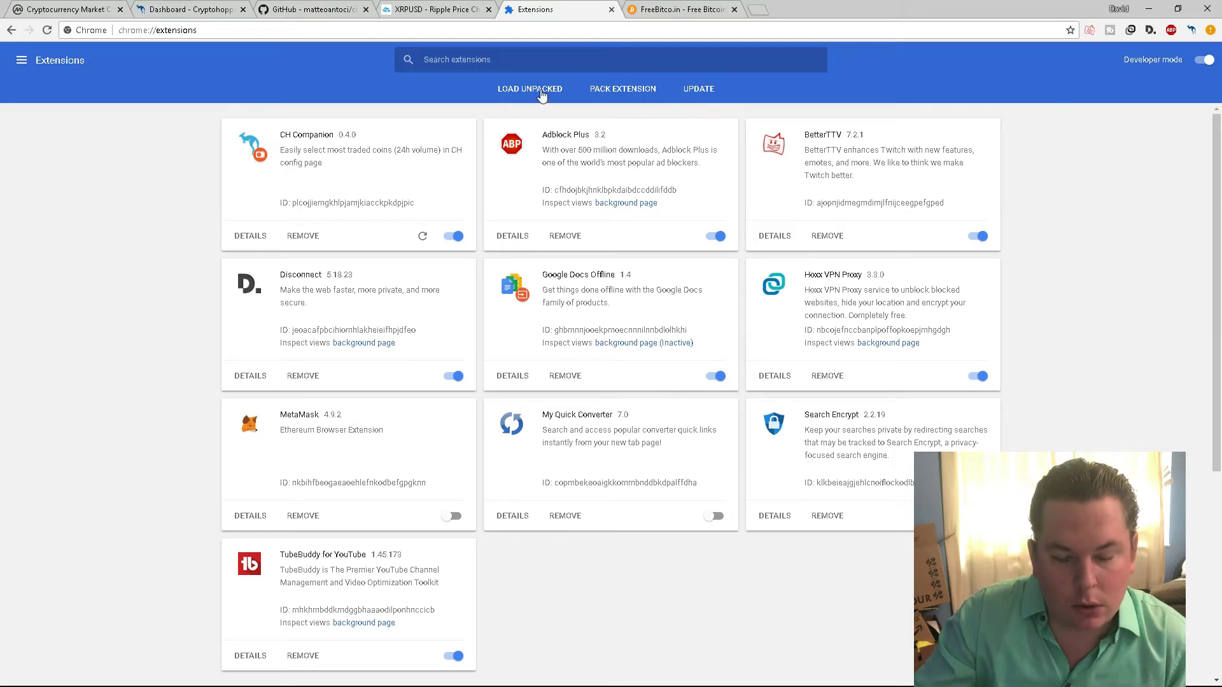
{"action": "left_click", "coordinate": [1206, 59]}
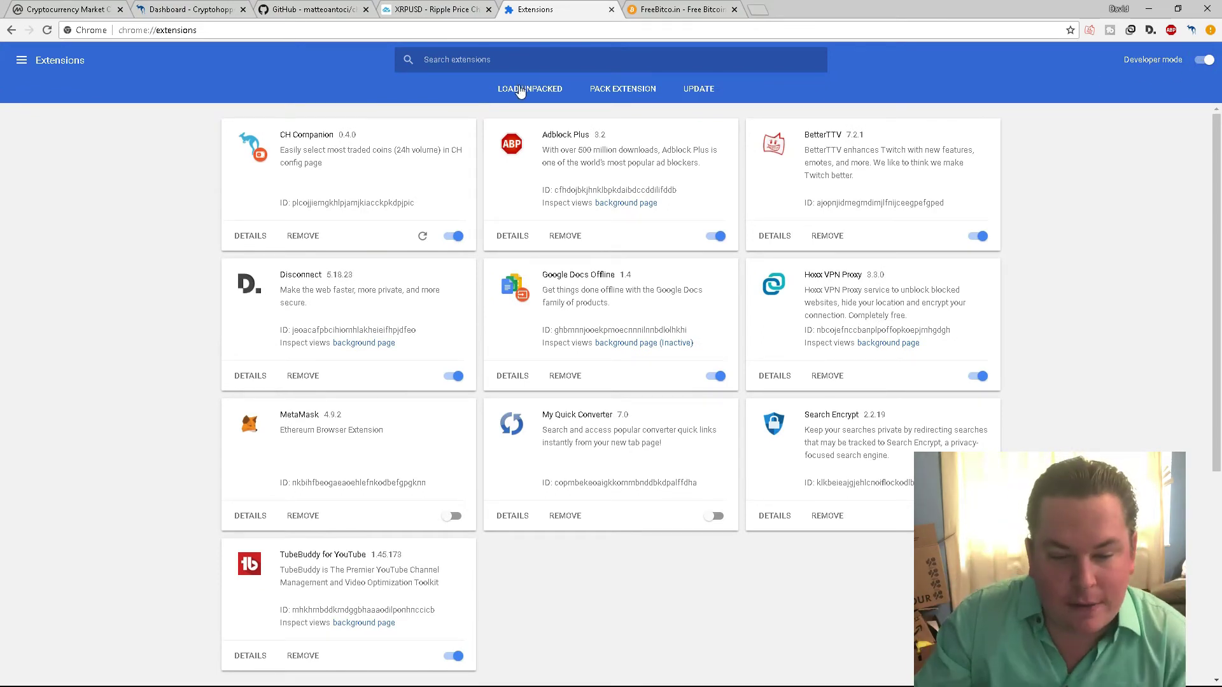
Load the desktop CH Companion folder as an unpacked extension and return to the GitHub page.
{"action": "left_click", "coordinate": [520, 89]}
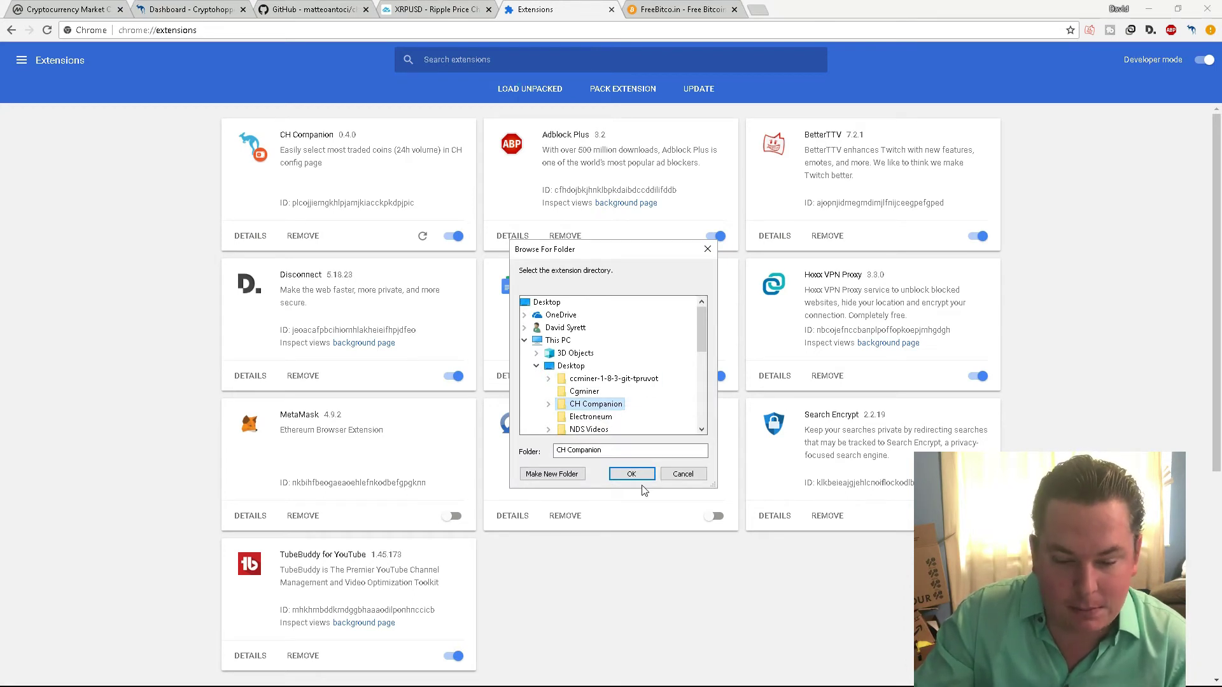
{"action": "left_click", "coordinate": [629, 473]}
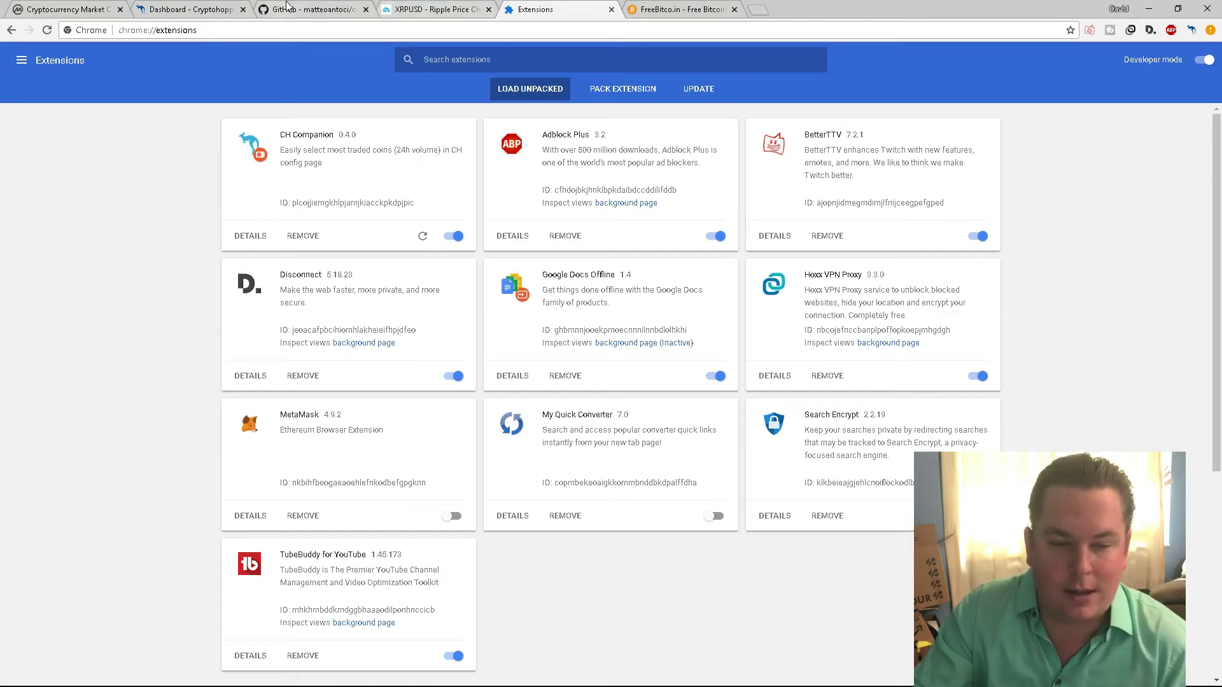
{"action": "left_click", "coordinate": [318, 9]}
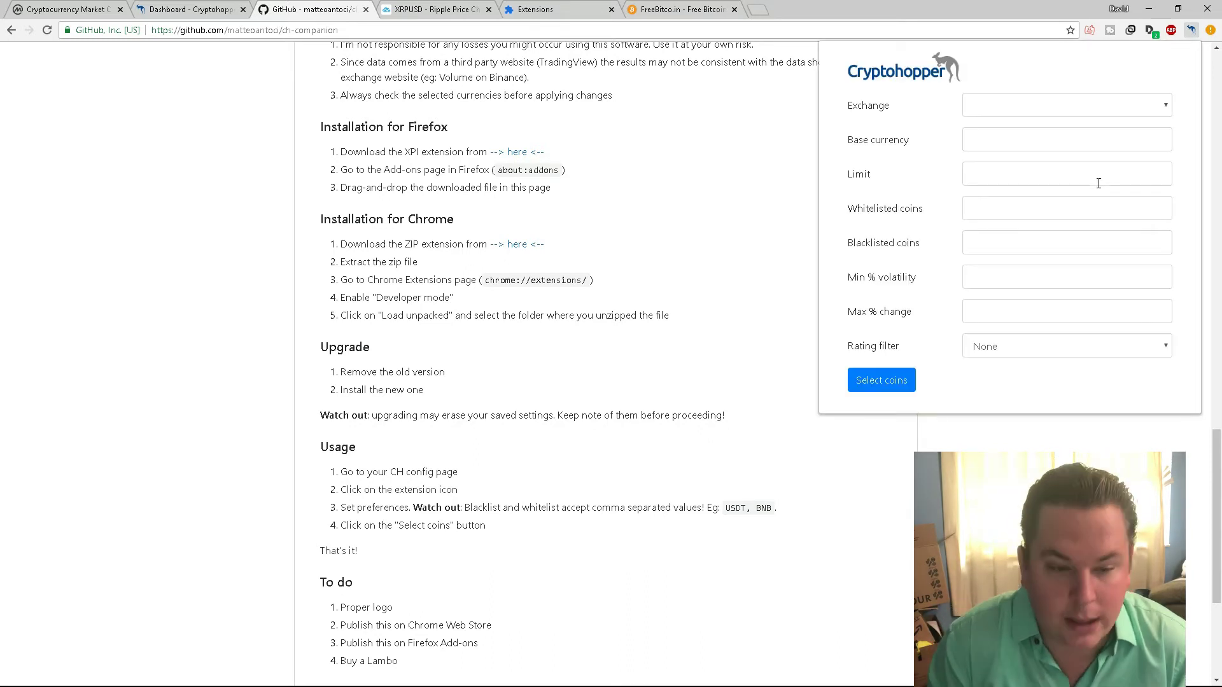
Close the popup, check CoinMarketCap and the Cryptohopper dashboard, then return to the GitHub page.
{"action": "left_click", "coordinate": [1192, 32]}
{"action": "left_click", "coordinate": [81, 18]}
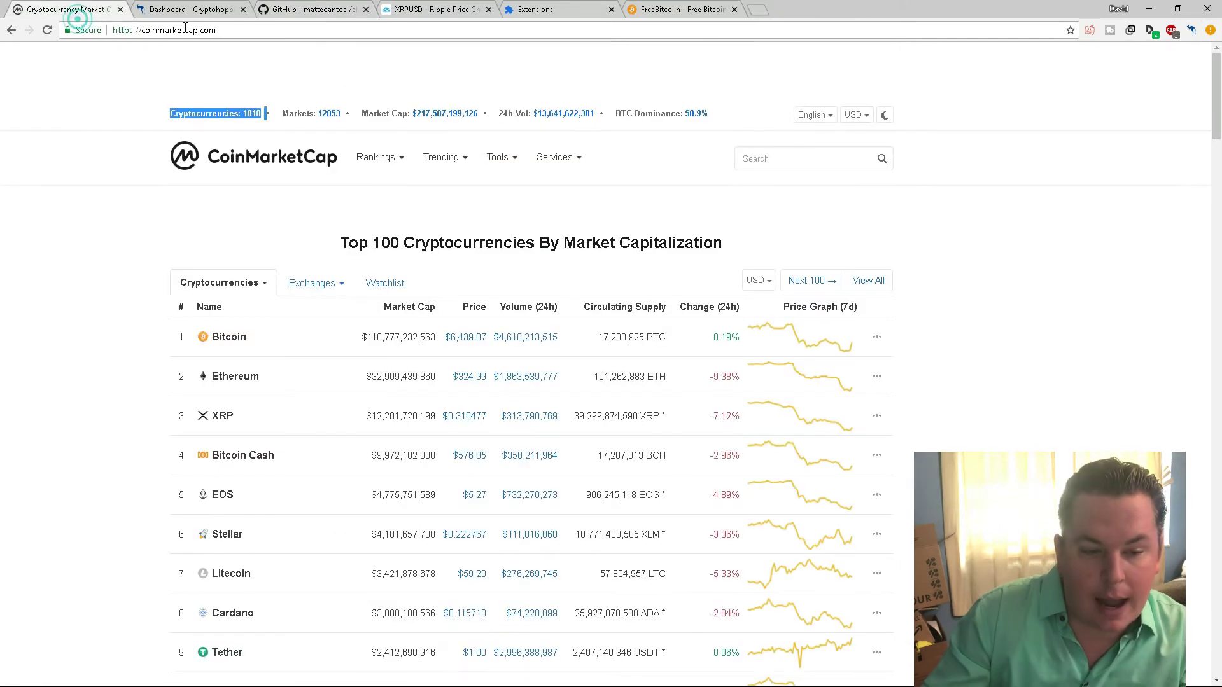
{"action": "left_click", "coordinate": [191, 10]}
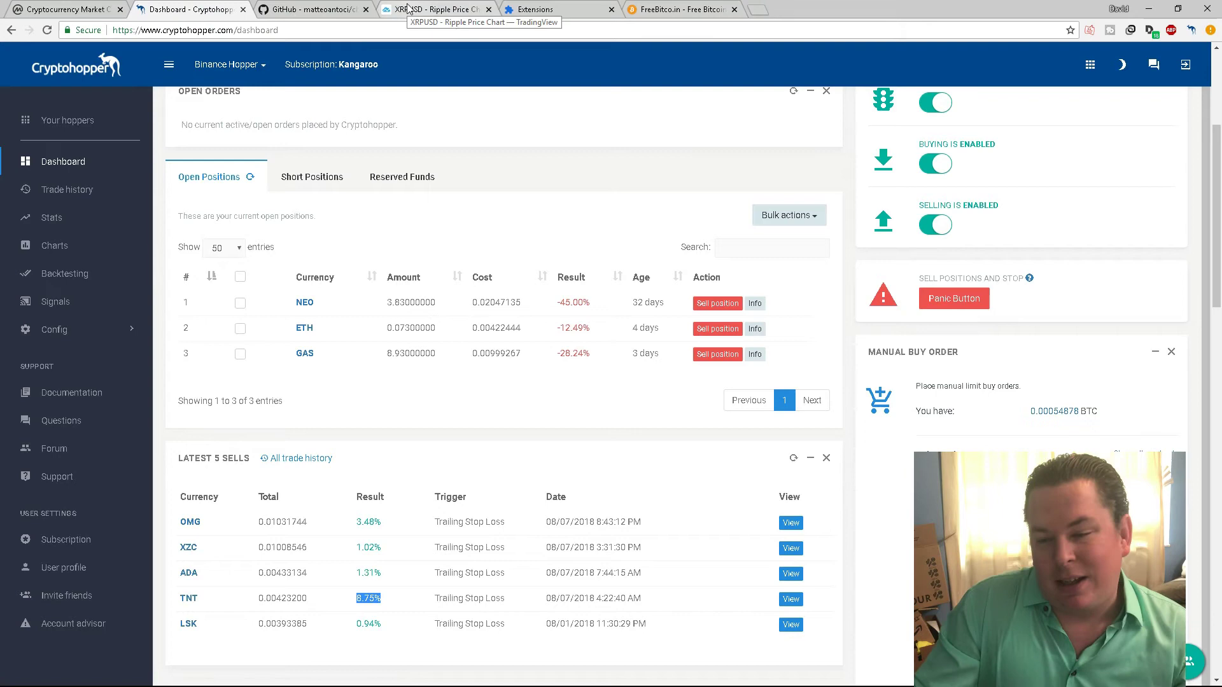
{"action": "left_click", "coordinate": [330, 12]}
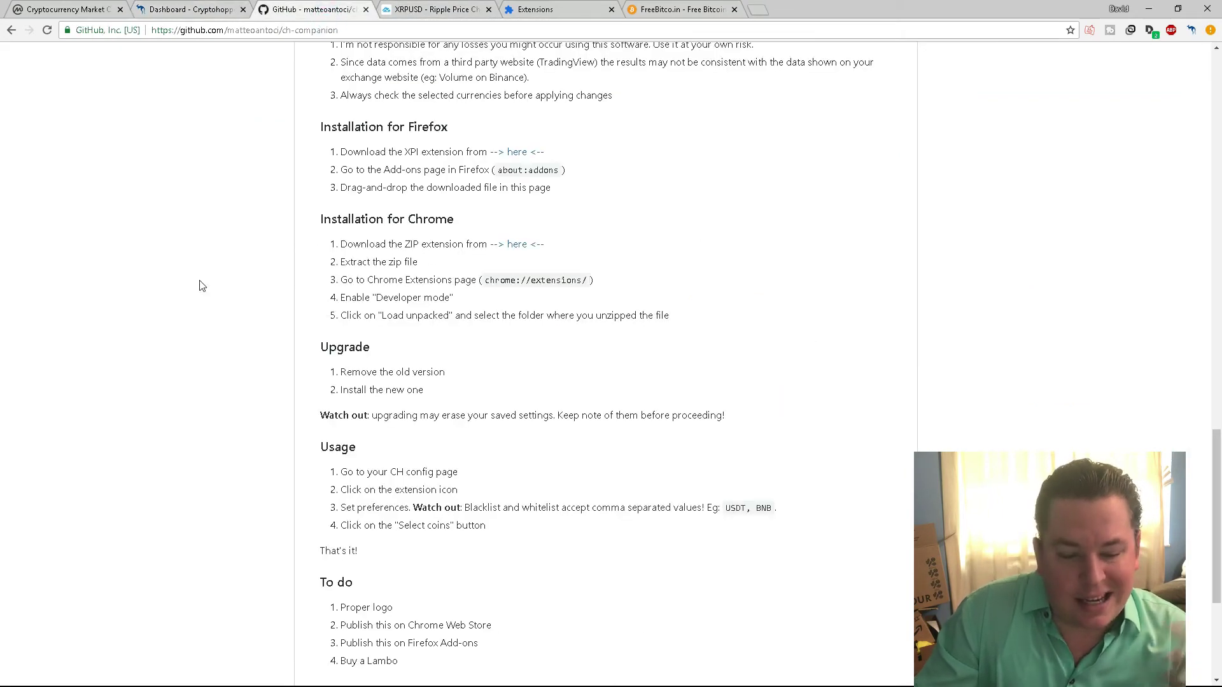
{"action": "scroll", "coordinate": [201, 285], "scroll_direction": "down", "scroll_amount": 1}
{"action": "scroll", "coordinate": [201, 281], "scroll_direction": "down", "scroll_amount": 2}
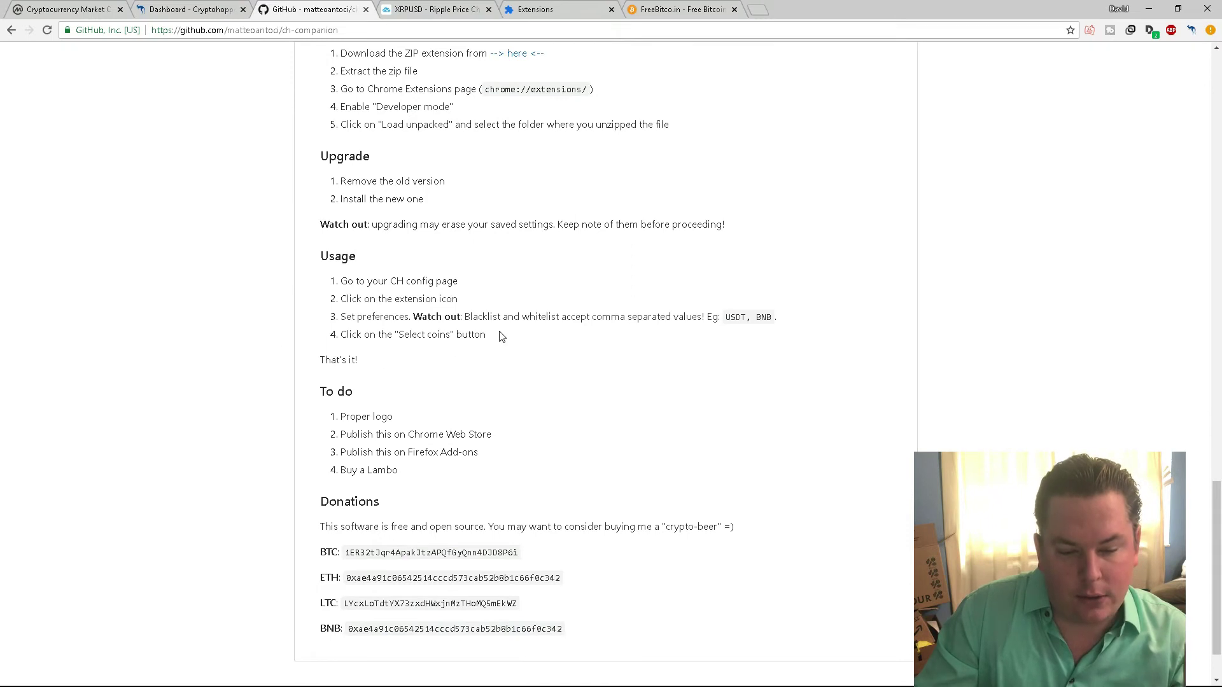
Highlight the README Usage steps, then the 'Click on the extension icon' step specifically.
{"action": "left_click_drag", "start_coordinate": [498, 336], "coordinate": [330, 255]}
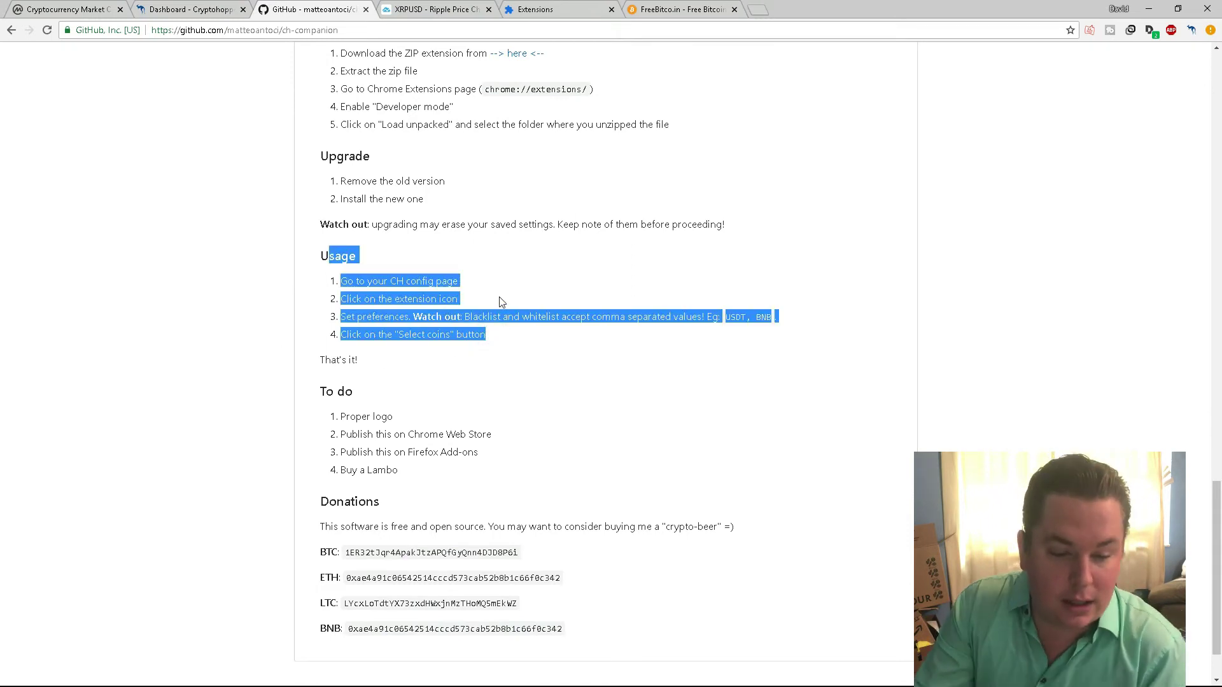
{"action": "left_click", "coordinate": [380, 283]}
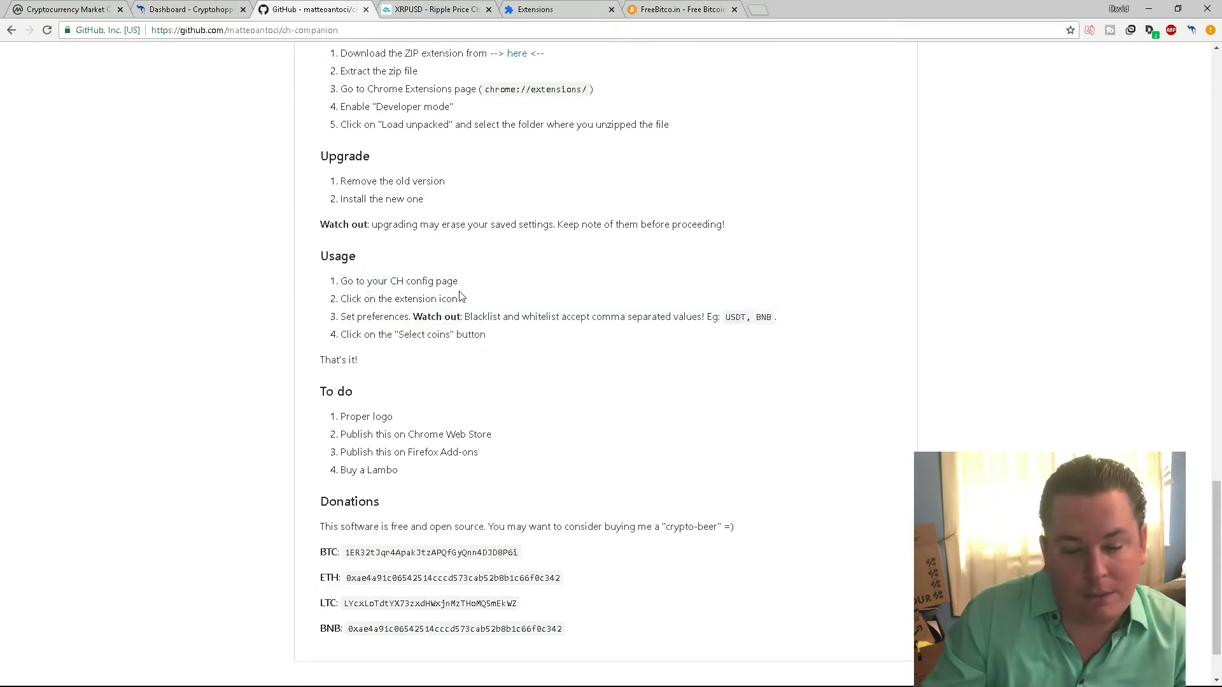
{"action": "triple_click", "coordinate": [470, 304]}
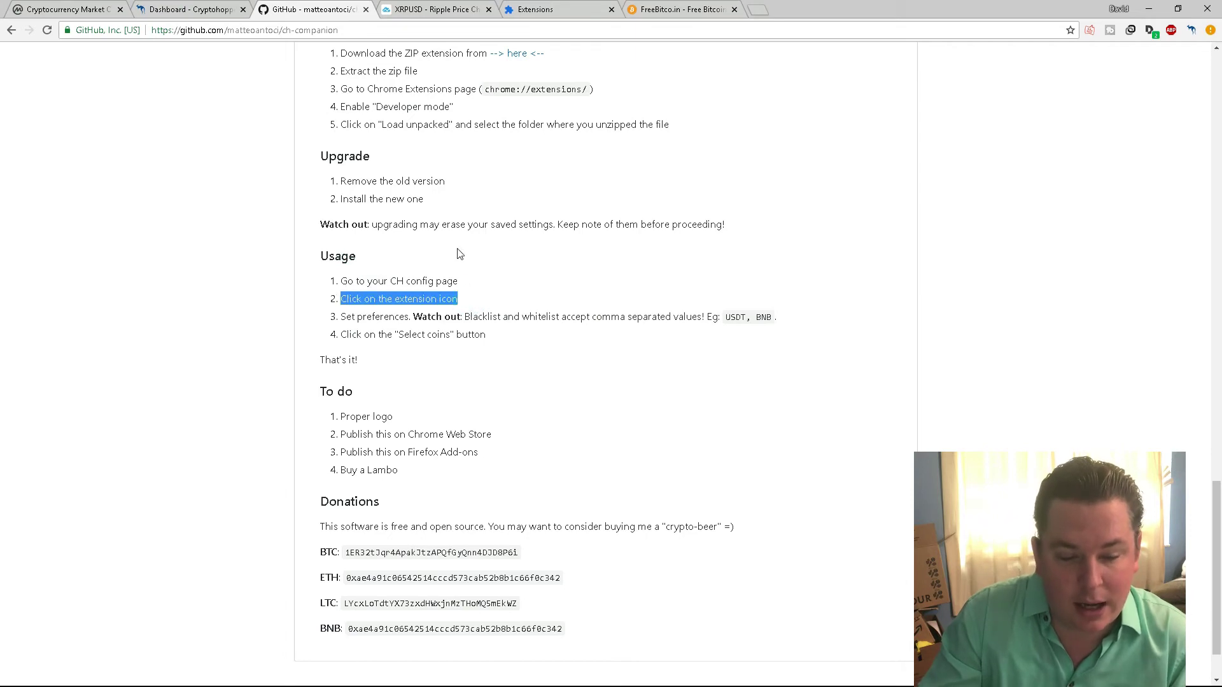
Open Baseconfig from the Cryptohopper sidebar's Config menu.
{"action": "left_click", "coordinate": [203, 16]}
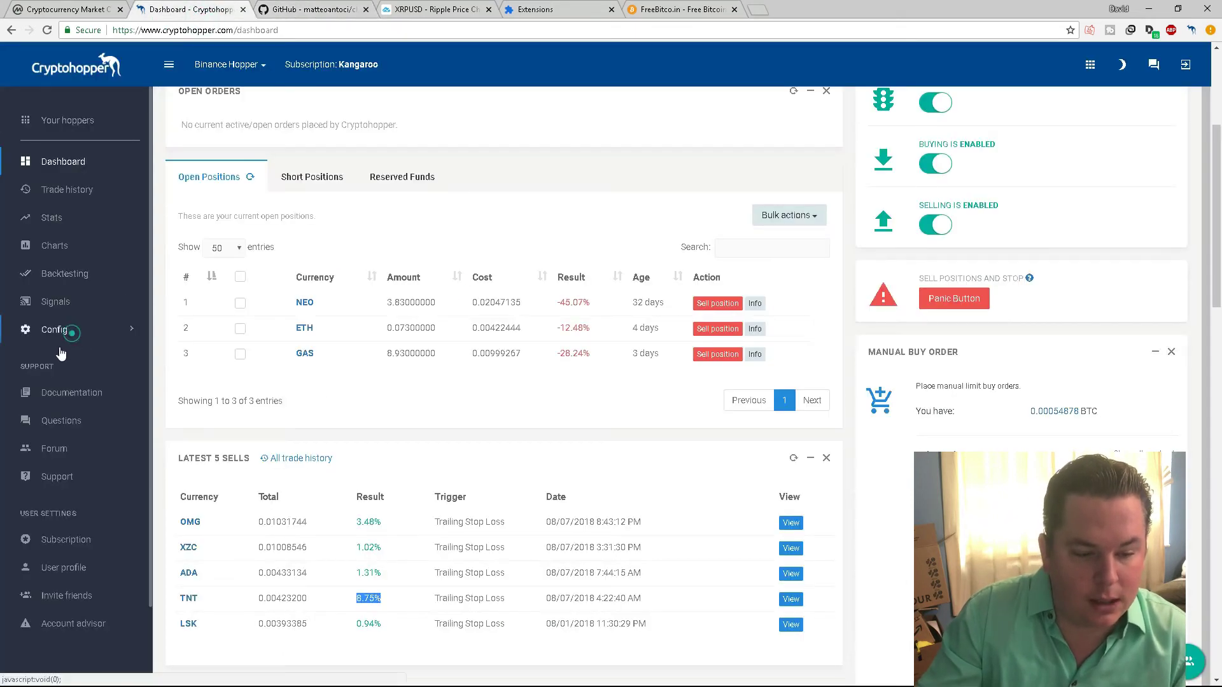
{"action": "left_click", "coordinate": [73, 333]}
{"action": "left_click", "coordinate": [62, 357]}
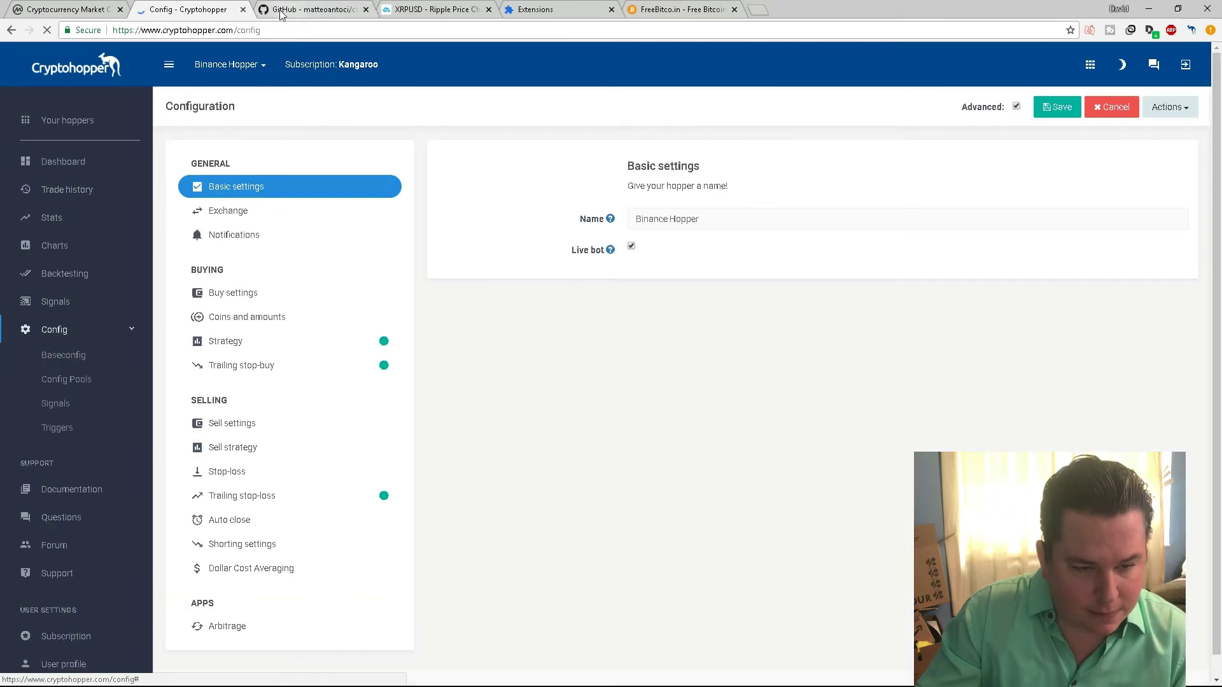
Flip between the Baseconfig page and the CH Companion README, ending on GitHub.
{"action": "left_click", "coordinate": [282, 14]}
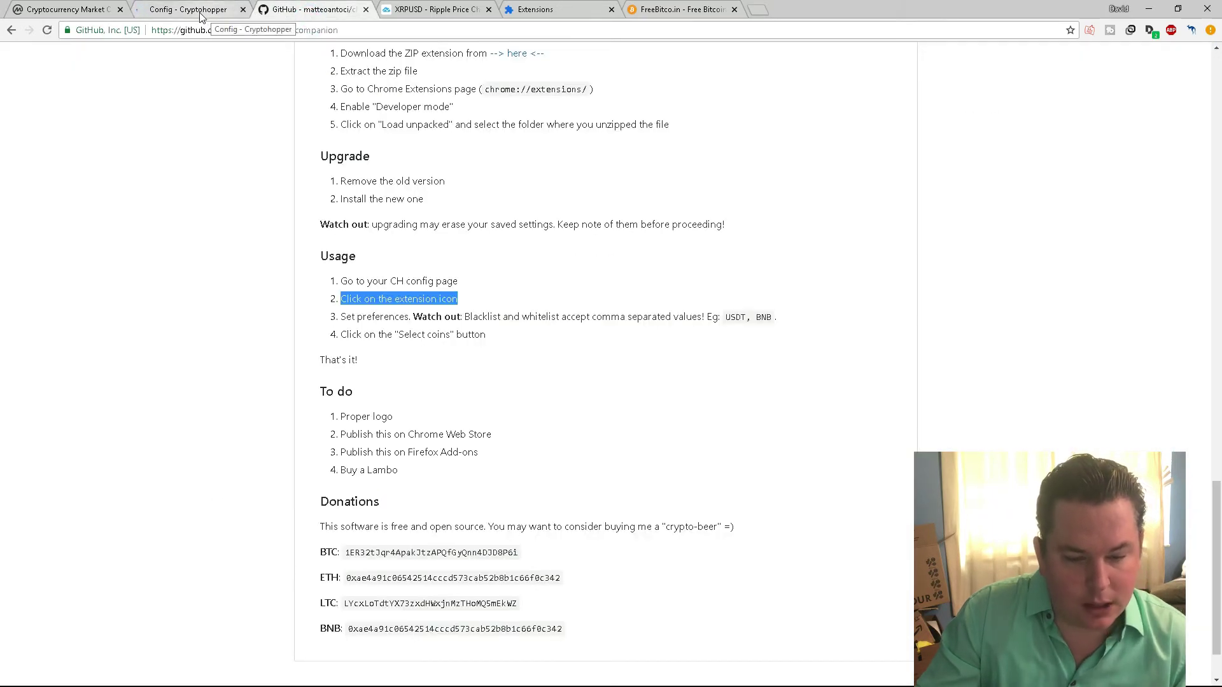
{"action": "left_click", "coordinate": [196, 16]}
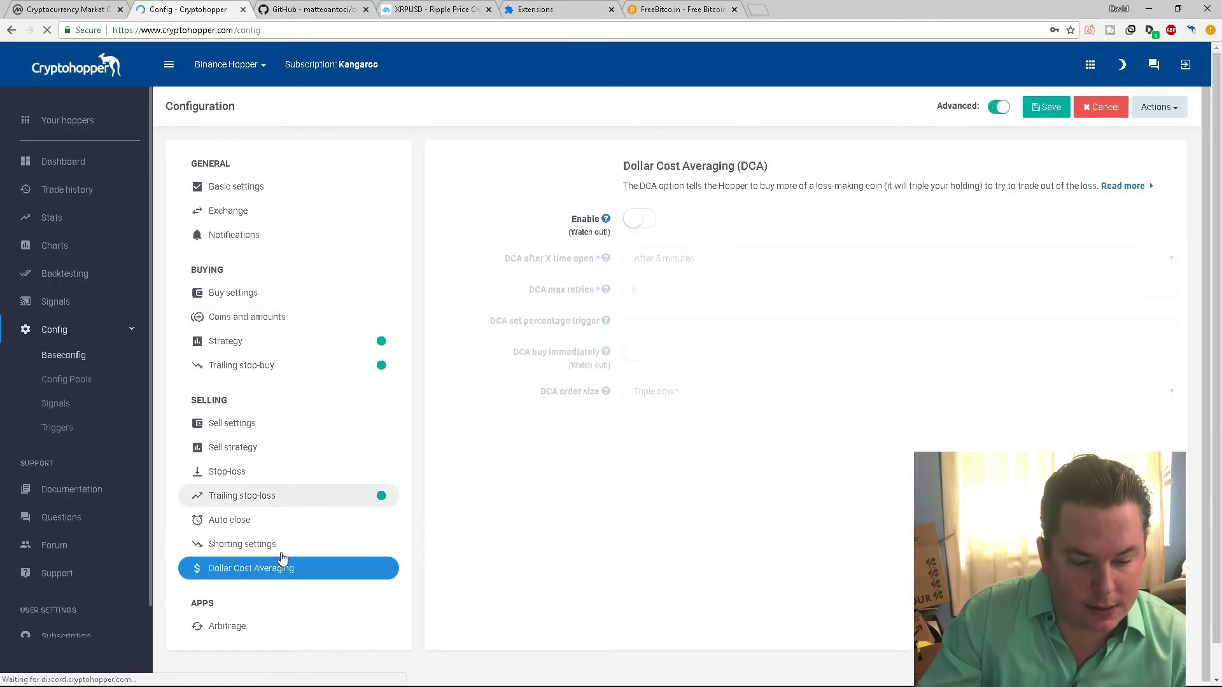
{"action": "left_click", "coordinate": [334, 12]}
{"action": "scroll", "coordinate": [397, 286], "scroll_direction": "down", "scroll_amount": 1}
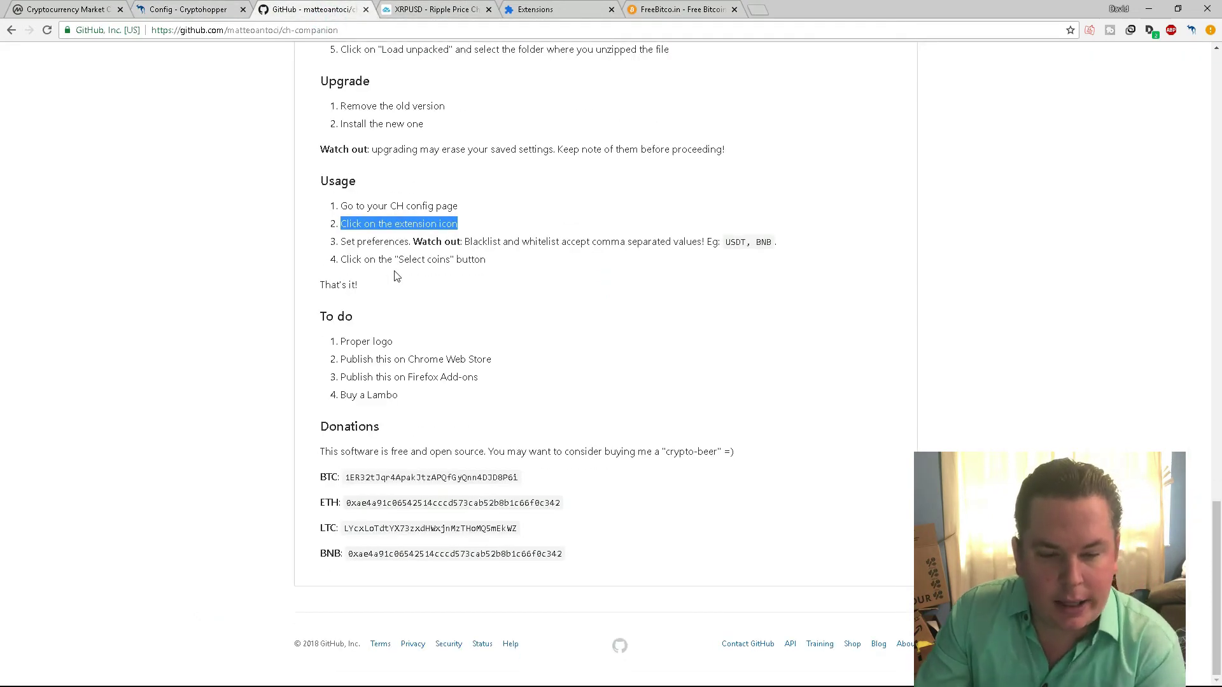
{"action": "scroll", "coordinate": [396, 285], "scroll_direction": "up", "scroll_amount": 4}
{"action": "scroll", "coordinate": [514, 245], "scroll_direction": "up", "scroll_amount": 3}
{"action": "scroll", "coordinate": [515, 245], "scroll_direction": "up", "scroll_amount": 5}
{"action": "scroll", "coordinate": [495, 217], "scroll_direction": "down", "scroll_amount": 1}
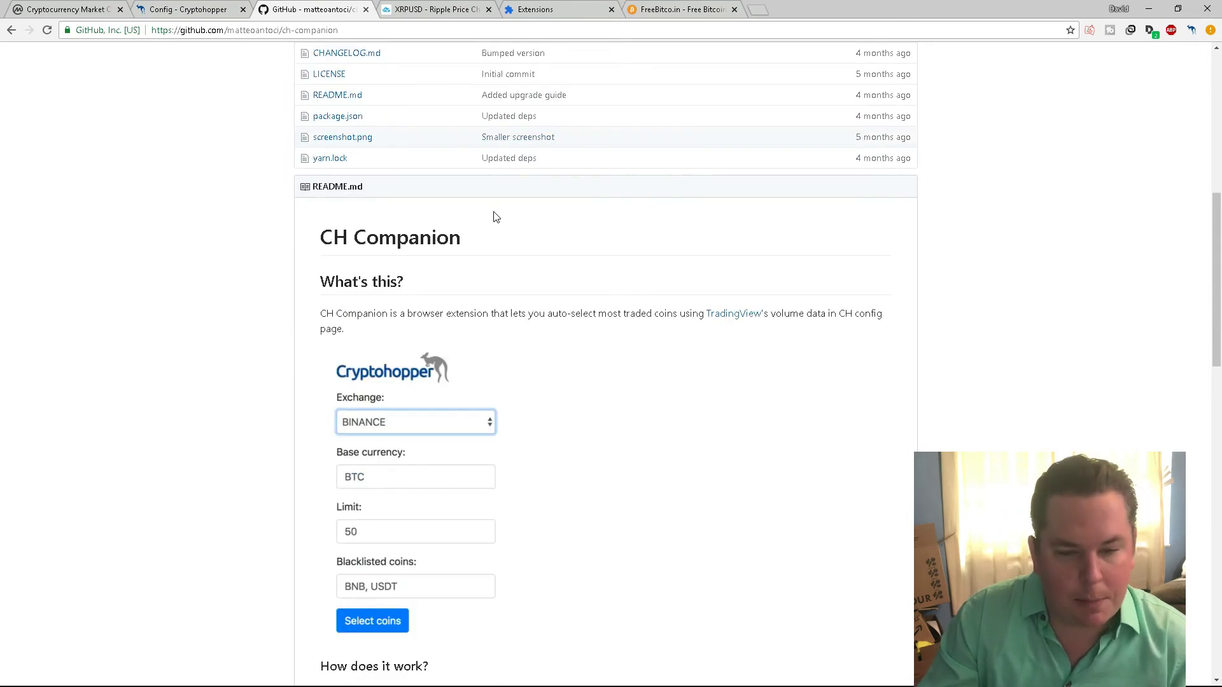
{"action": "scroll", "coordinate": [495, 218], "scroll_direction": "up", "scroll_amount": 2}
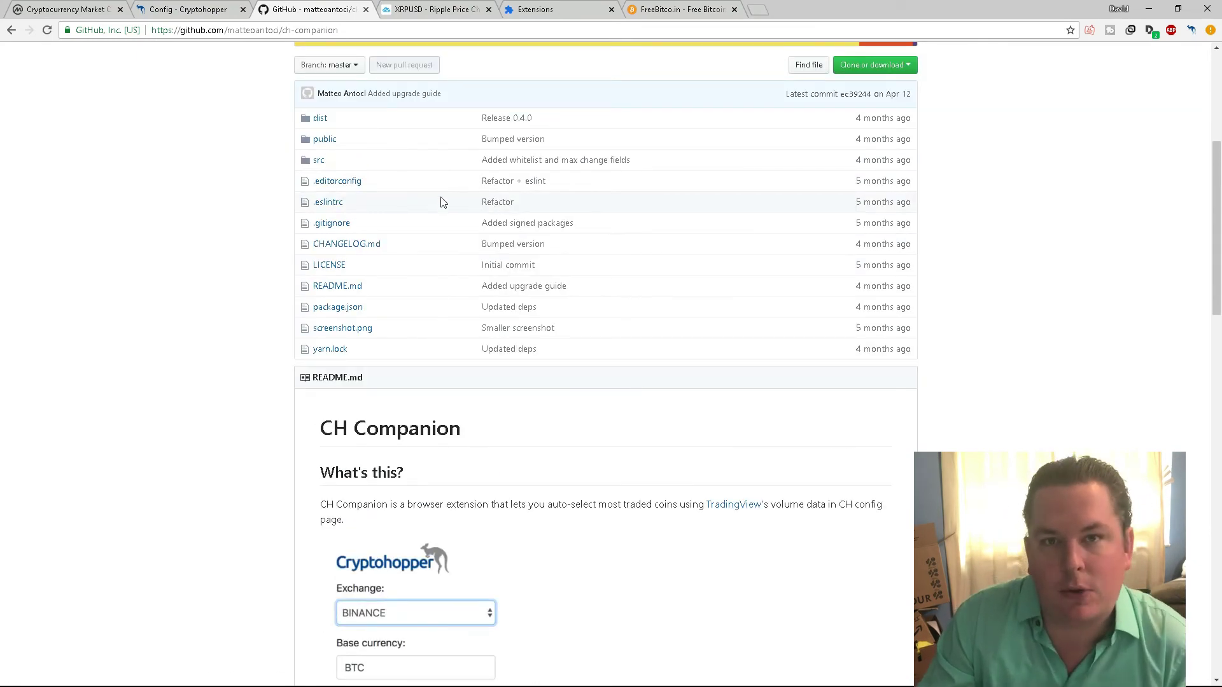
{"action": "scroll", "coordinate": [438, 187], "scroll_direction": "up", "scroll_amount": 3}
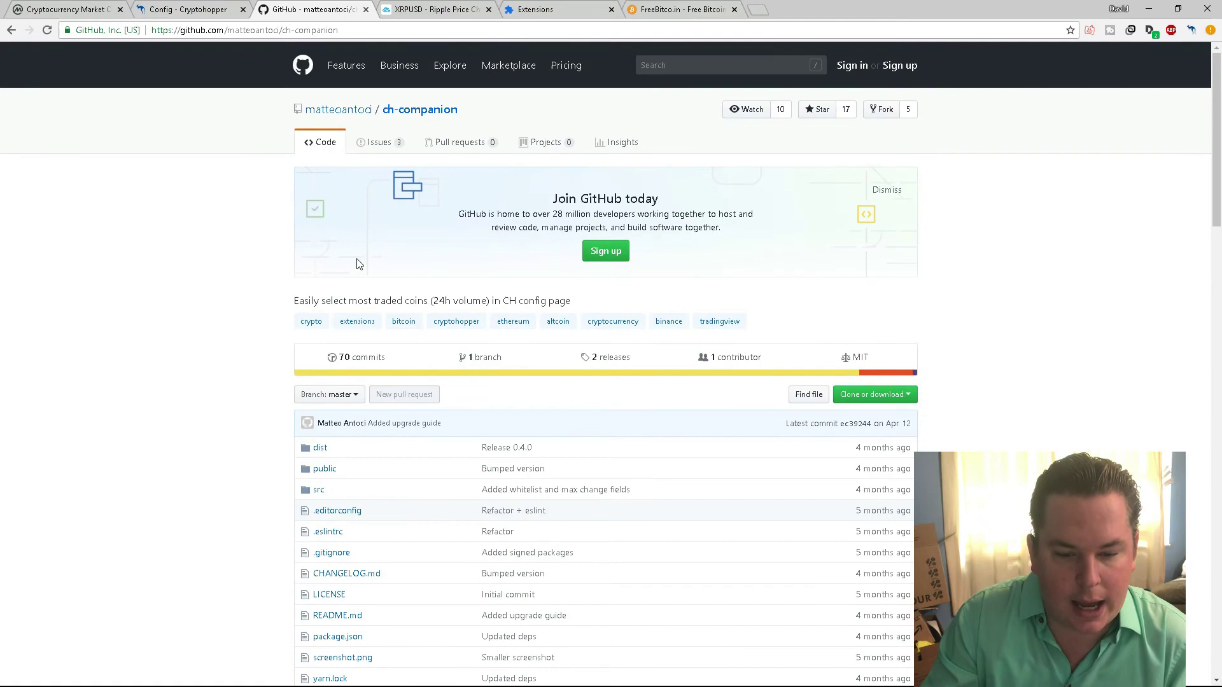
{"action": "scroll", "coordinate": [278, 241], "scroll_direction": "down", "scroll_amount": 3}
{"action": "scroll", "coordinate": [279, 241], "scroll_direction": "down", "scroll_amount": 6}
{"action": "scroll", "coordinate": [278, 241], "scroll_direction": "down", "scroll_amount": 4}
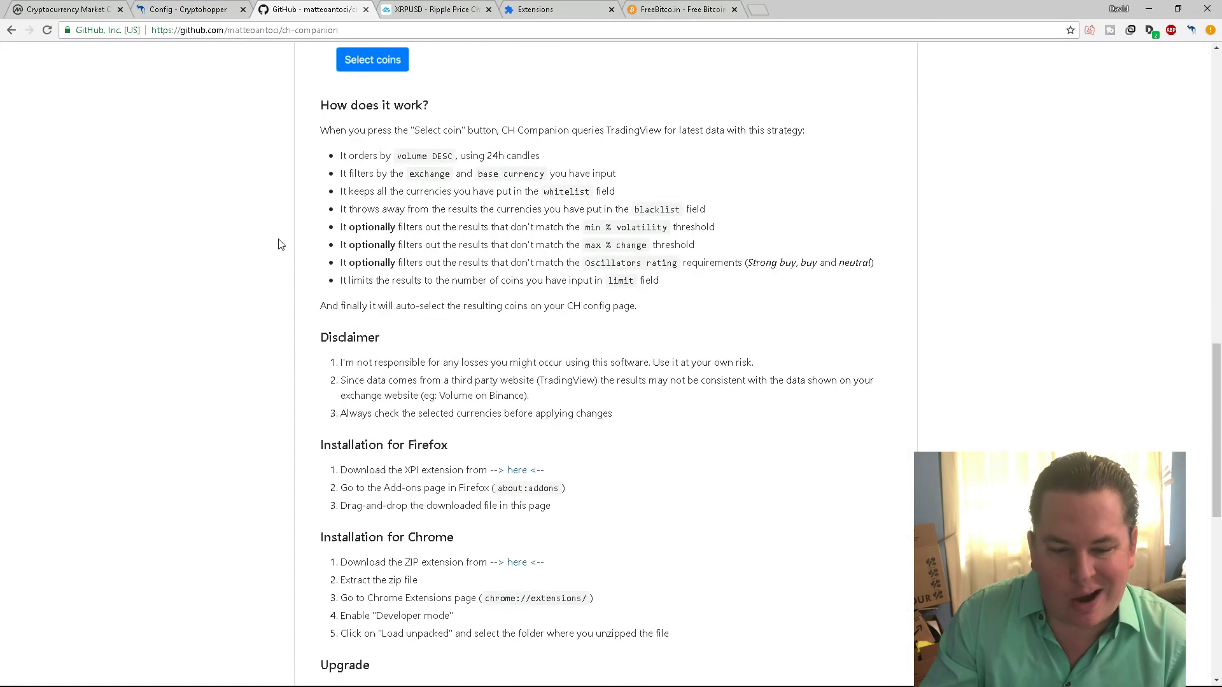
{"action": "scroll", "coordinate": [279, 241], "scroll_direction": "down", "scroll_amount": 4}
{"action": "scroll", "coordinate": [279, 242], "scroll_direction": "down", "scroll_amount": 1}
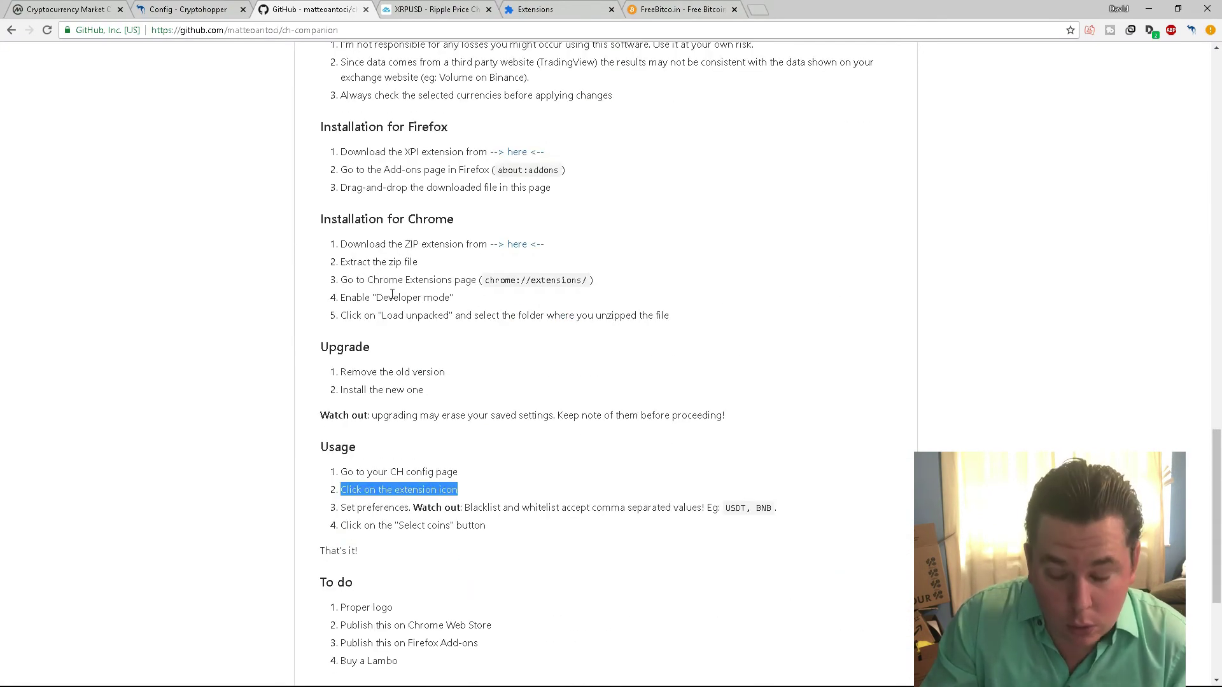
Highlight the five steps under 'Installation for Chrome' in the README.
{"action": "left_click_drag", "start_coordinate": [682, 321], "coordinate": [313, 248]}
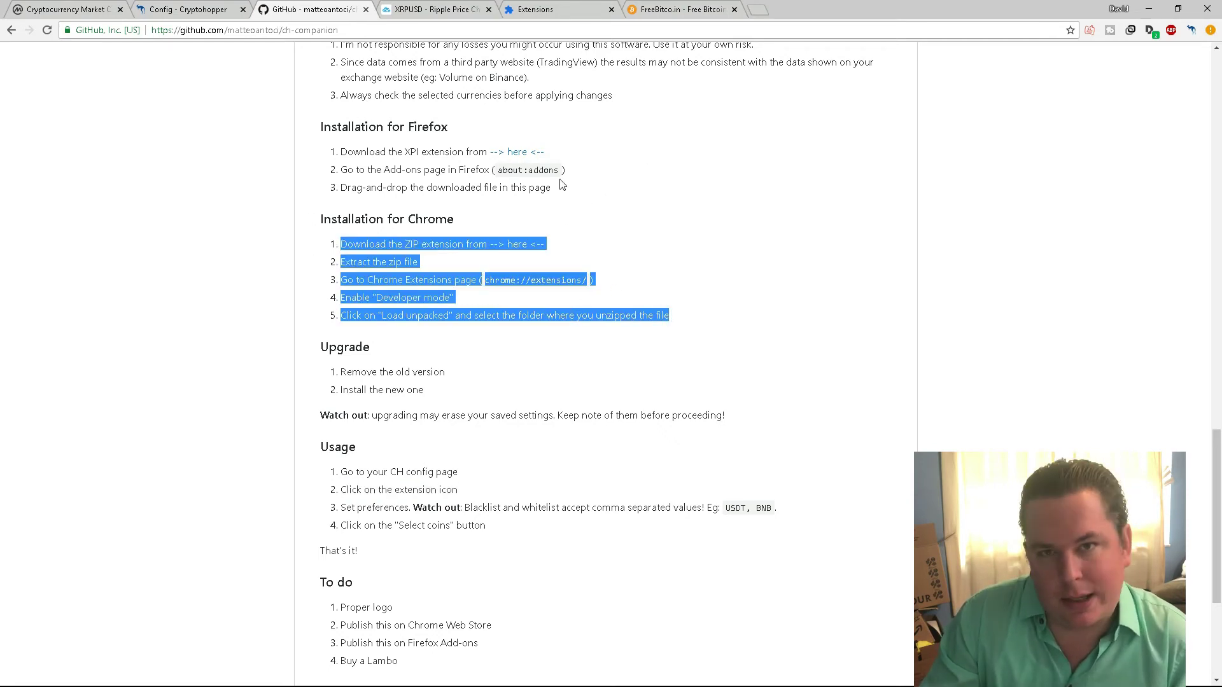
{"action": "scroll", "coordinate": [547, 227], "scroll_direction": "up", "scroll_amount": 3}
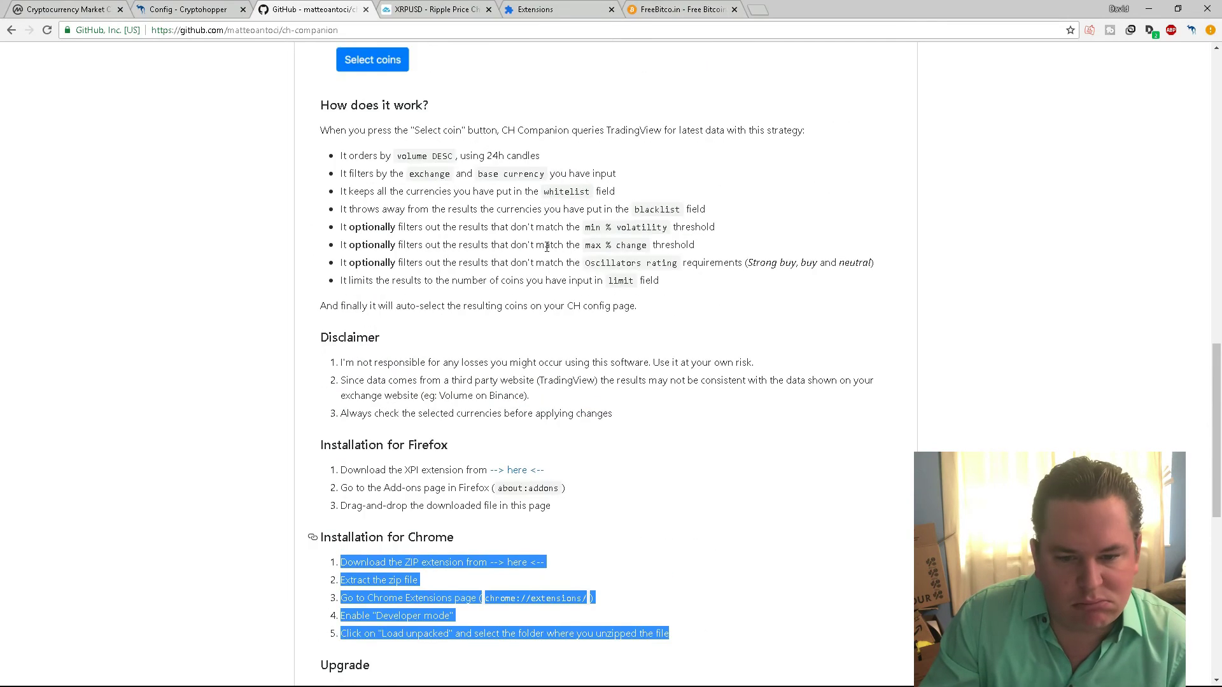
Roll for free bitcoin on FreeBitco.in, landing 09163, and dismiss the 'Did you know?' popup.
{"action": "left_click", "coordinate": [673, 13]}
{"action": "scroll", "coordinate": [350, 341], "scroll_direction": "down", "scroll_amount": 2}
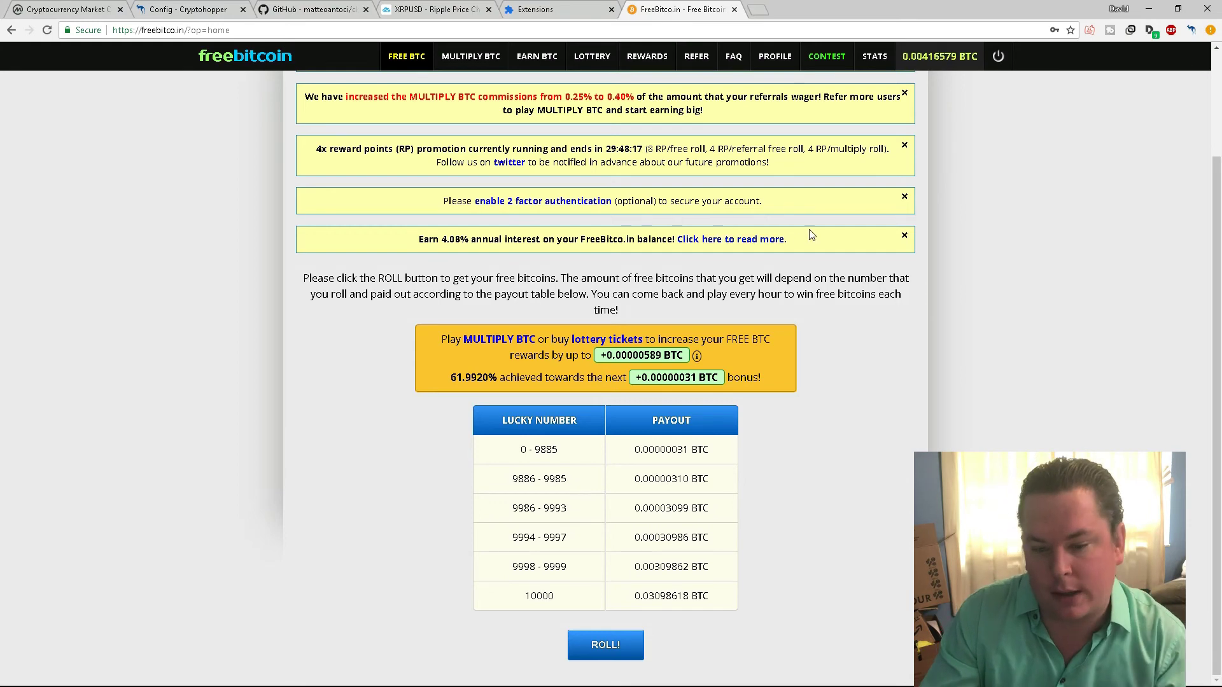
{"action": "left_click", "coordinate": [605, 644]}
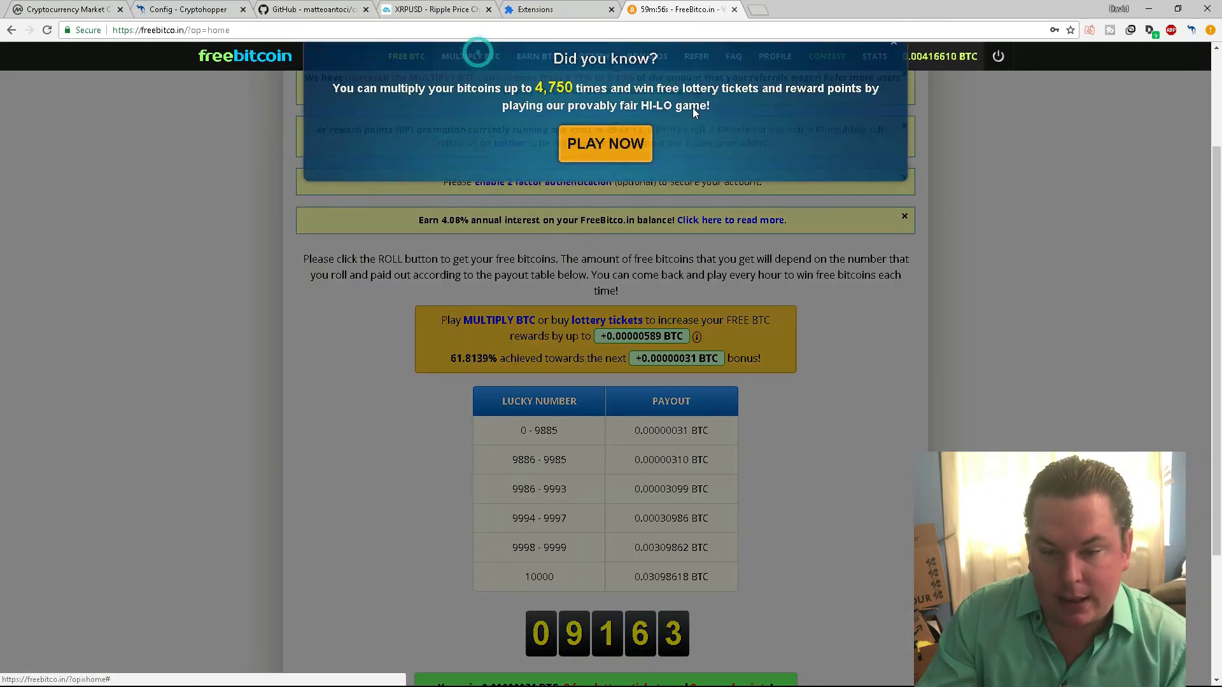
{"action": "left_click", "coordinate": [892, 76]}
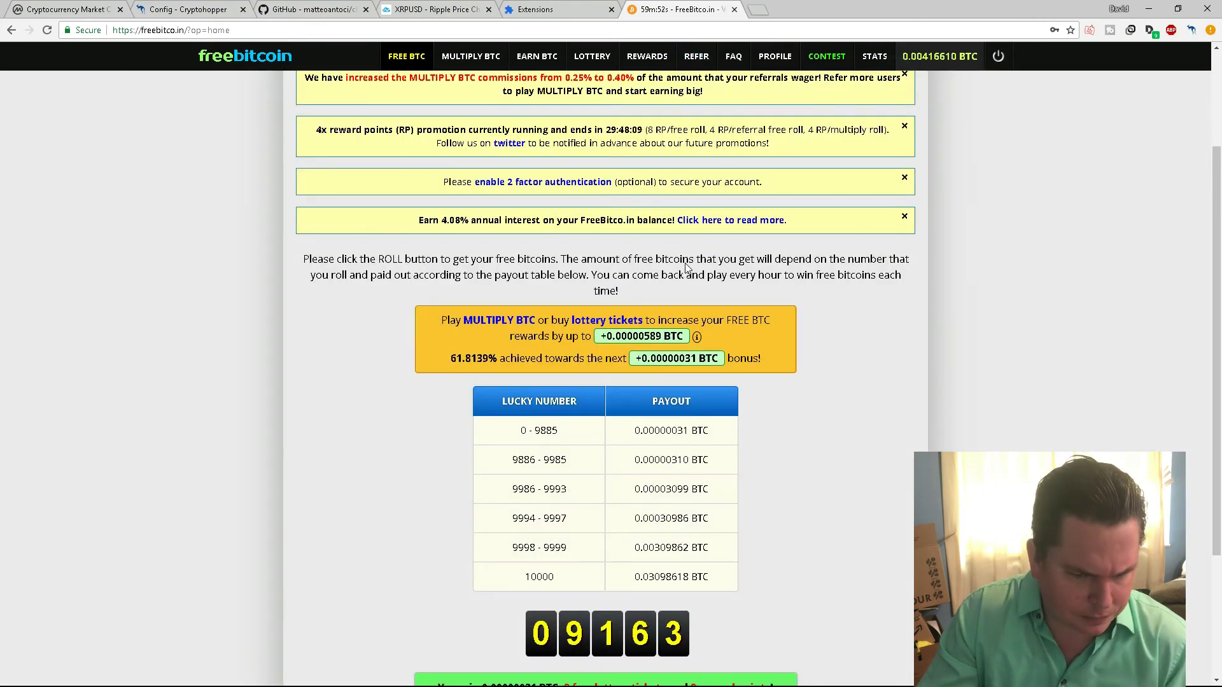
On the REFER page, highlight 189 total referrals, the 0.01176056 shared total and the 80% auto-share.
{"action": "left_click", "coordinate": [696, 57]}
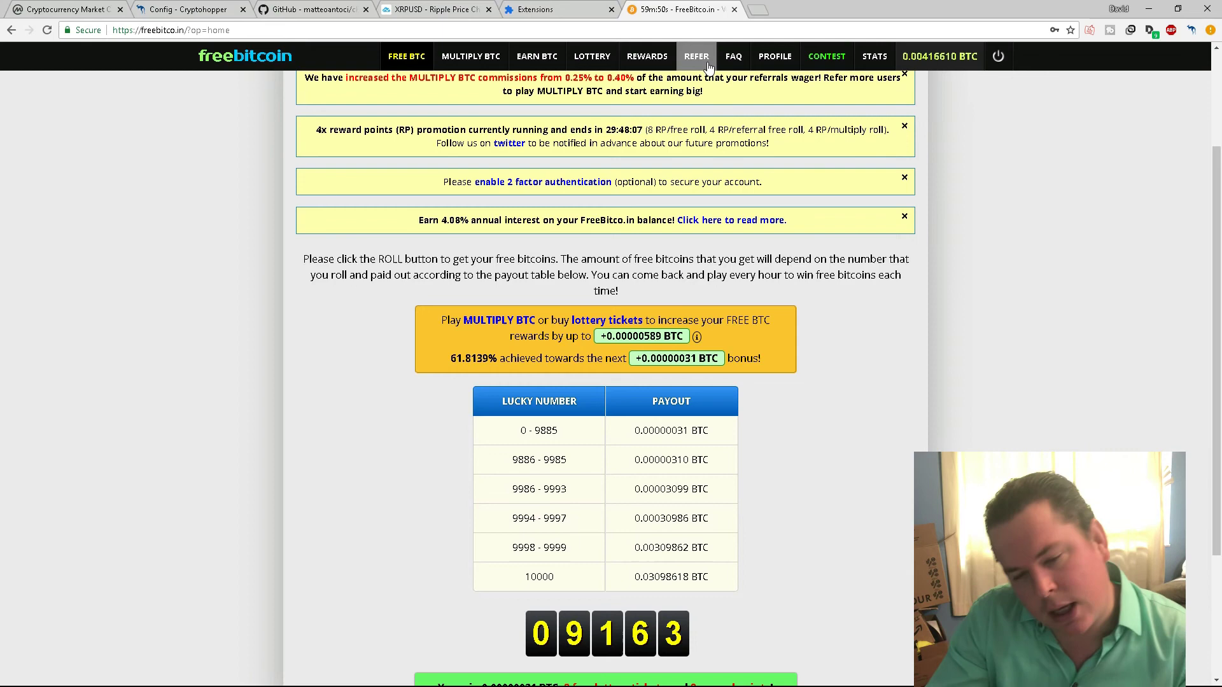
{"action": "scroll", "coordinate": [789, 328], "scroll_direction": "down", "scroll_amount": 6}
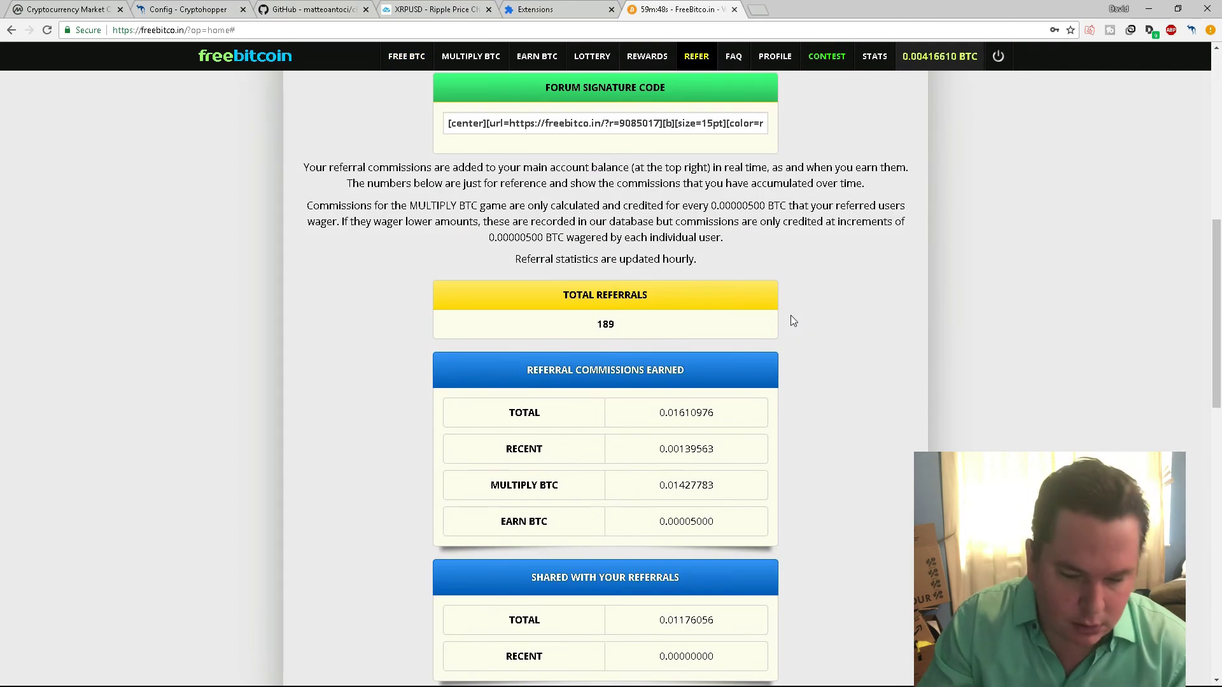
{"action": "double_click", "coordinate": [605, 323]}
{"action": "scroll", "coordinate": [736, 323], "scroll_direction": "down", "scroll_amount": 2}
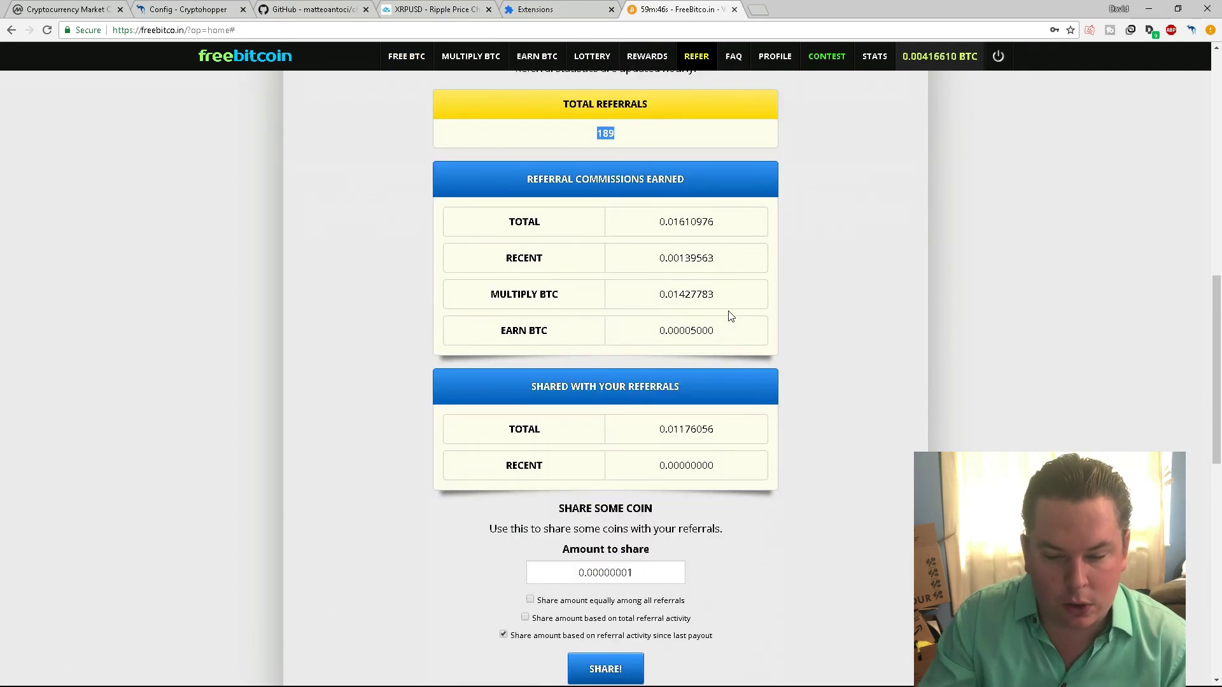
{"action": "scroll", "coordinate": [730, 316], "scroll_direction": "down", "scroll_amount": 1}
{"action": "double_click", "coordinate": [725, 367]}
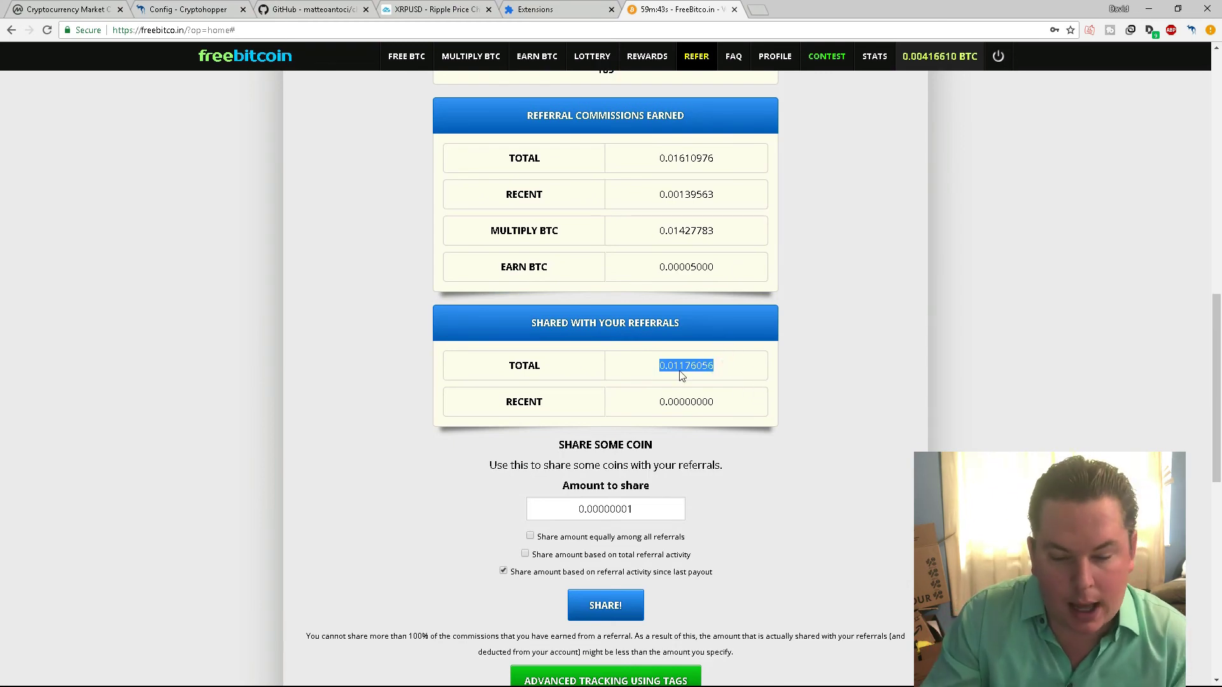
{"action": "scroll", "coordinate": [681, 375], "scroll_direction": "down", "scroll_amount": 1}
{"action": "scroll", "coordinate": [658, 391], "scroll_direction": "down", "scroll_amount": 2}
{"action": "scroll", "coordinate": [621, 411], "scroll_direction": "down", "scroll_amount": 4}
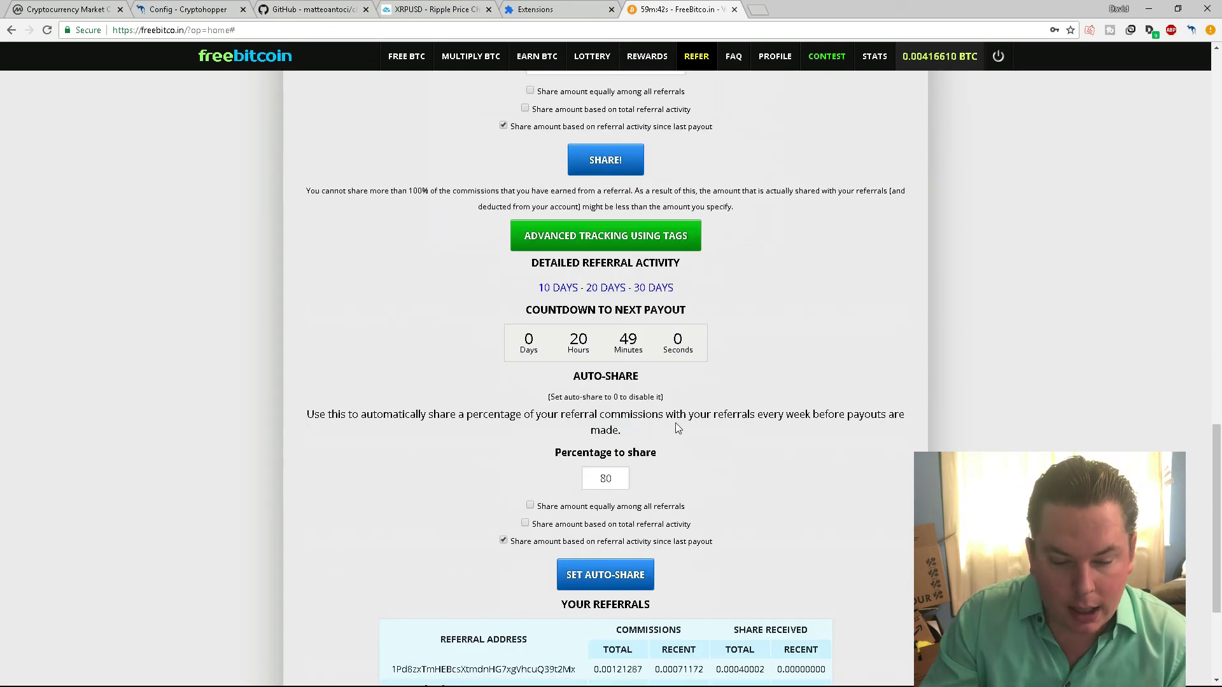
{"action": "double_click", "coordinate": [619, 477]}
{"action": "scroll", "coordinate": [592, 479], "scroll_direction": "down", "scroll_amount": 1}
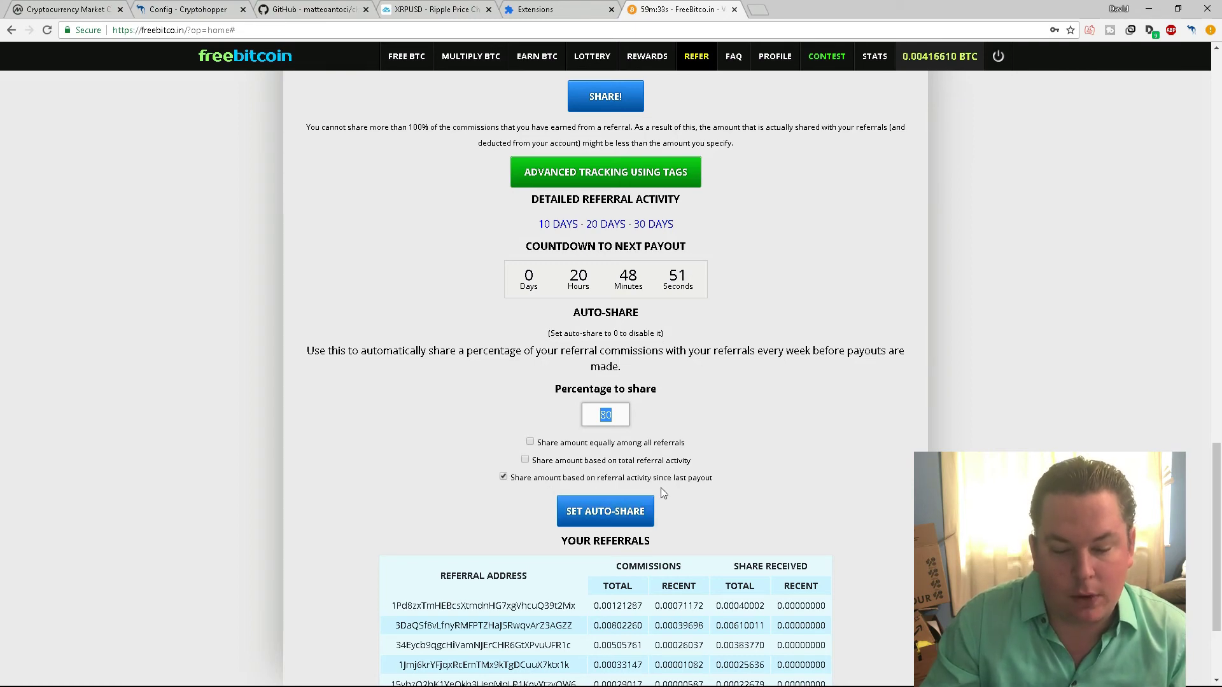
{"action": "scroll", "coordinate": [692, 477], "scroll_direction": "down", "scroll_amount": 2}
{"action": "scroll", "coordinate": [687, 401], "scroll_direction": "up", "scroll_amount": 1}
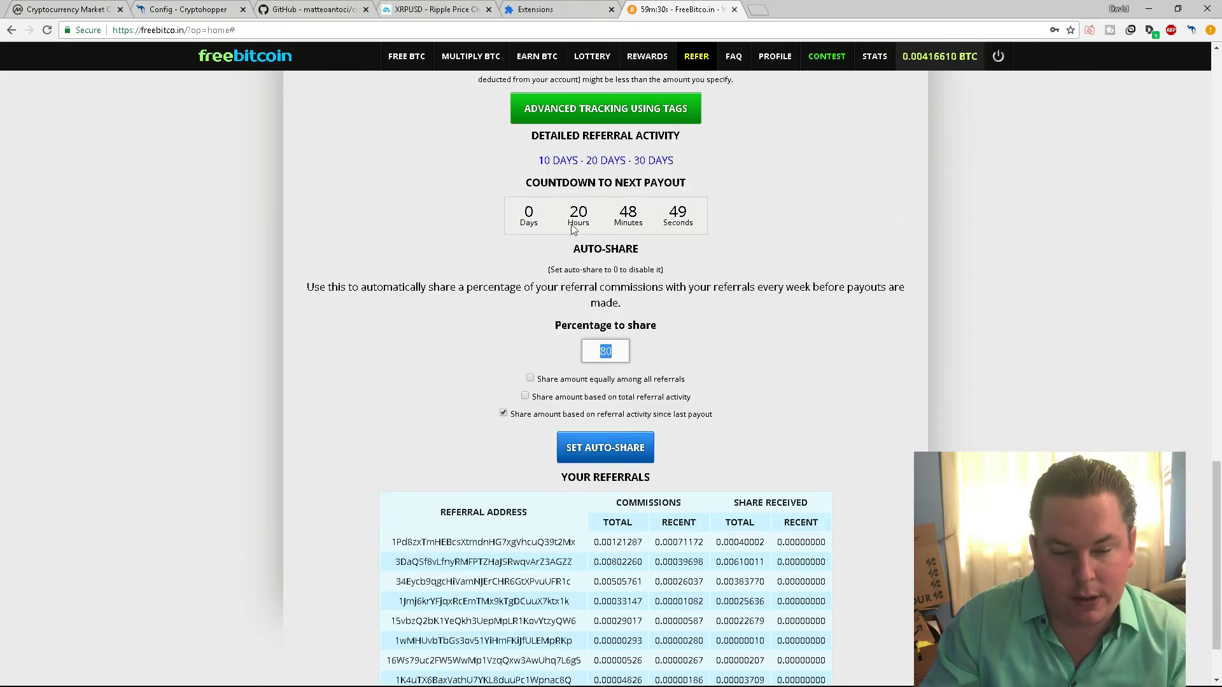
{"action": "scroll", "coordinate": [694, 321], "scroll_direction": "down", "scroll_amount": 1}
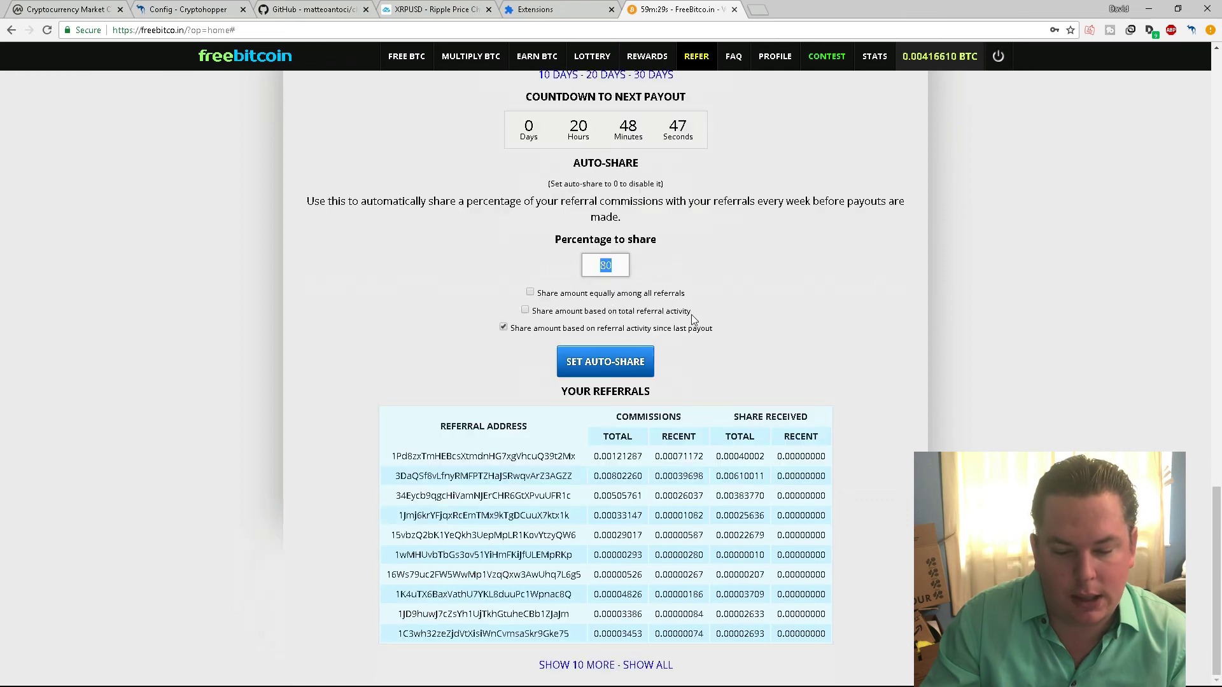
Highlight individual referrals' share-received totals, including 0.00610011, then clear the selection.
{"action": "double_click", "coordinate": [740, 456]}
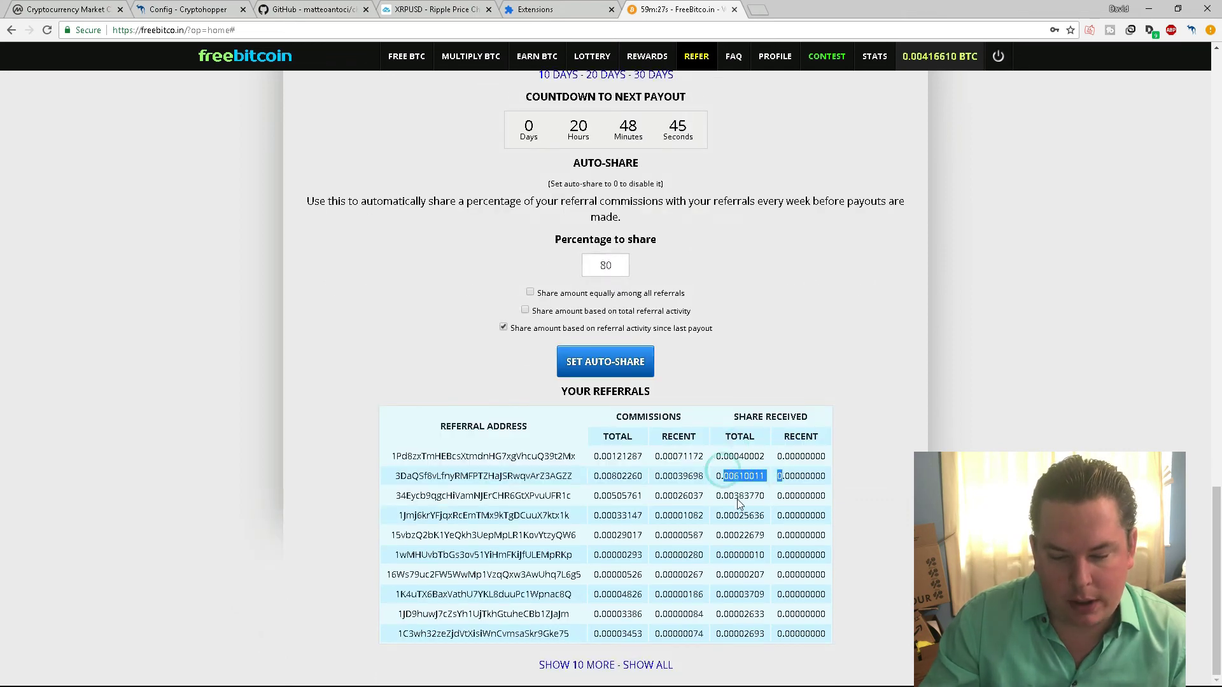
{"action": "double_click", "coordinate": [731, 495]}
{"action": "double_click", "coordinate": [731, 475]}
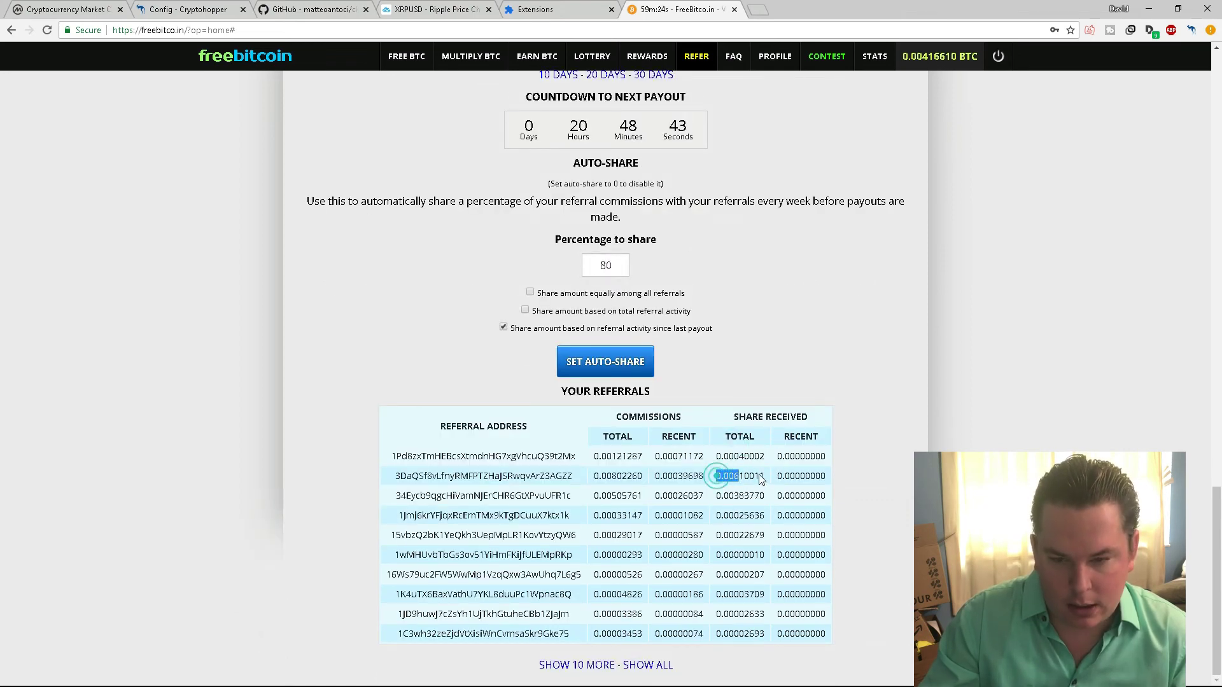
{"action": "left_click", "coordinate": [743, 485]}
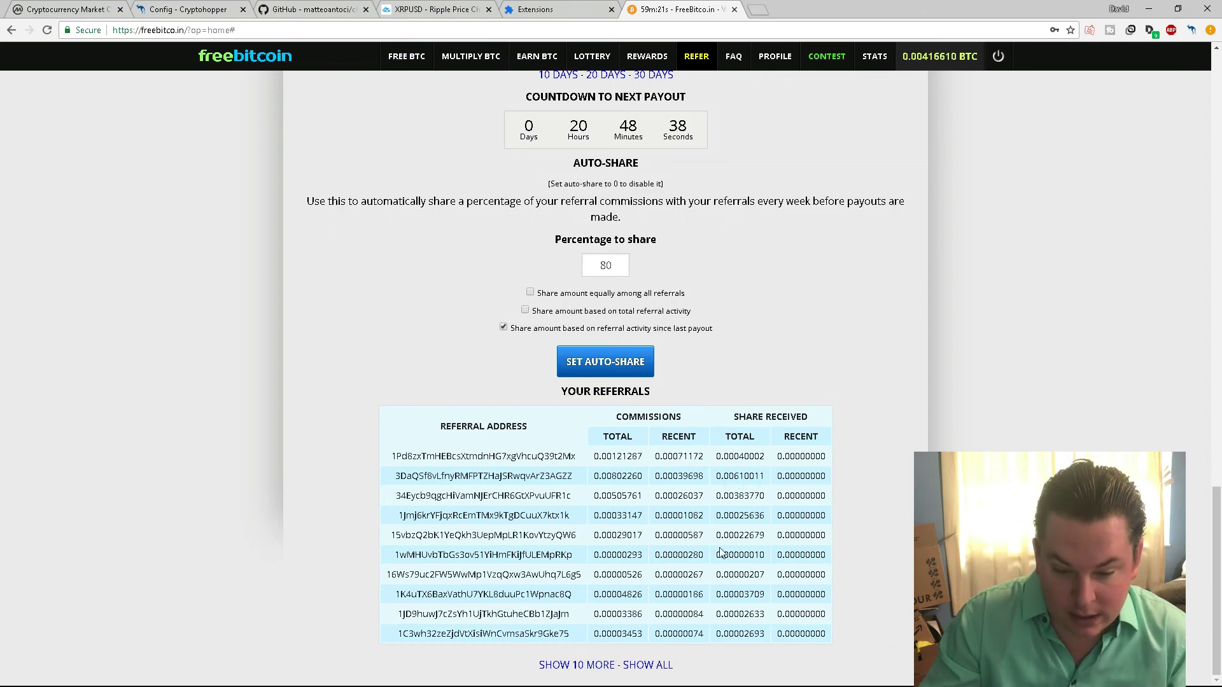
{"action": "scroll", "coordinate": [722, 552], "scroll_direction": "up", "scroll_amount": 2}
{"action": "scroll", "coordinate": [748, 539], "scroll_direction": "up", "scroll_amount": 5}
{"action": "scroll", "coordinate": [748, 538], "scroll_direction": "up", "scroll_amount": 5}
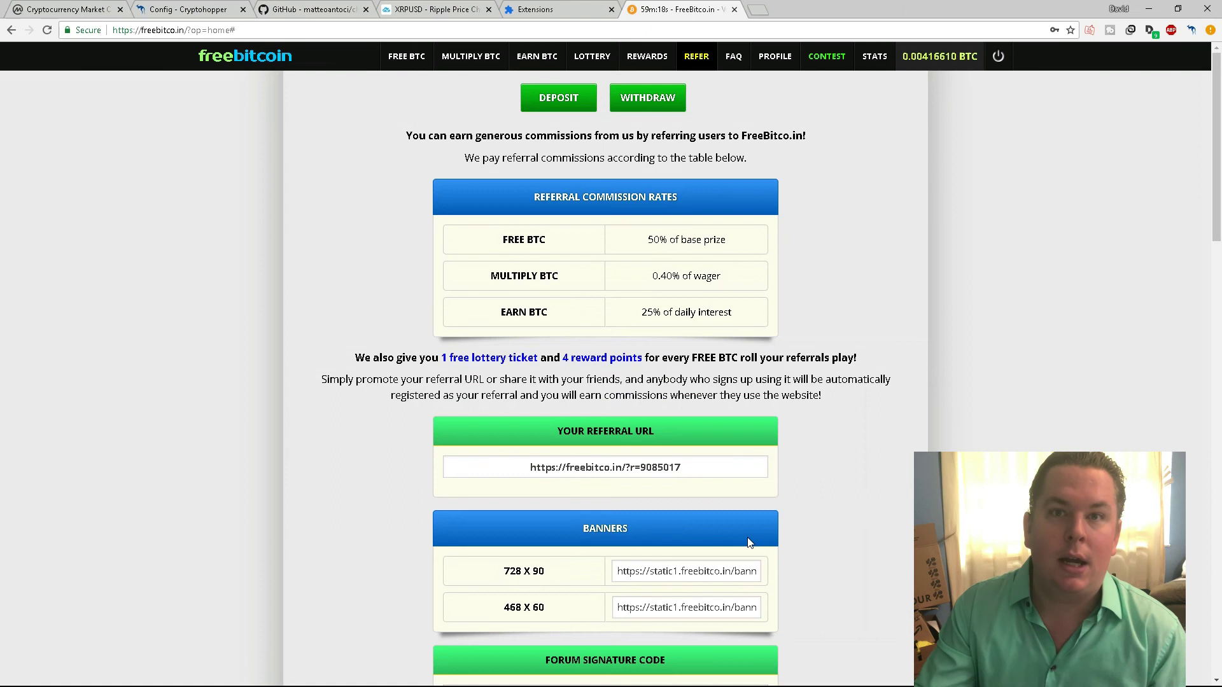